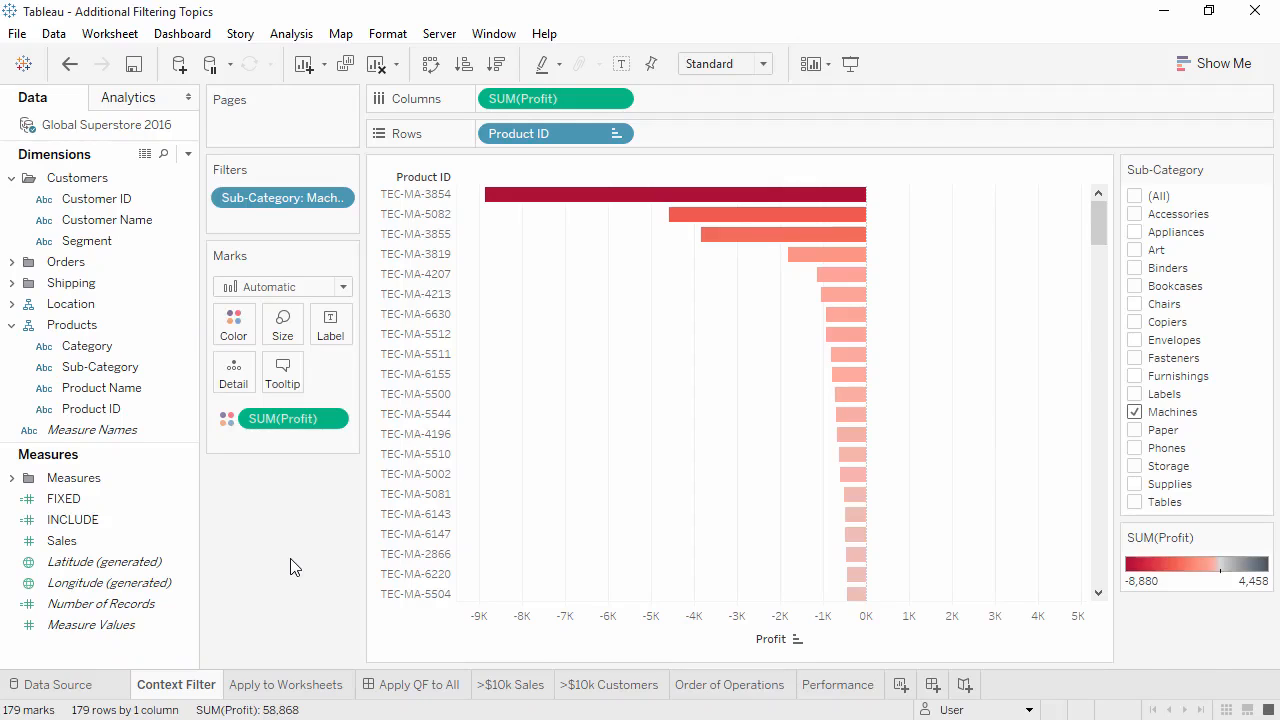
- Add the Sub-Category filter to context and hide its filter card
right_click(319, 196)
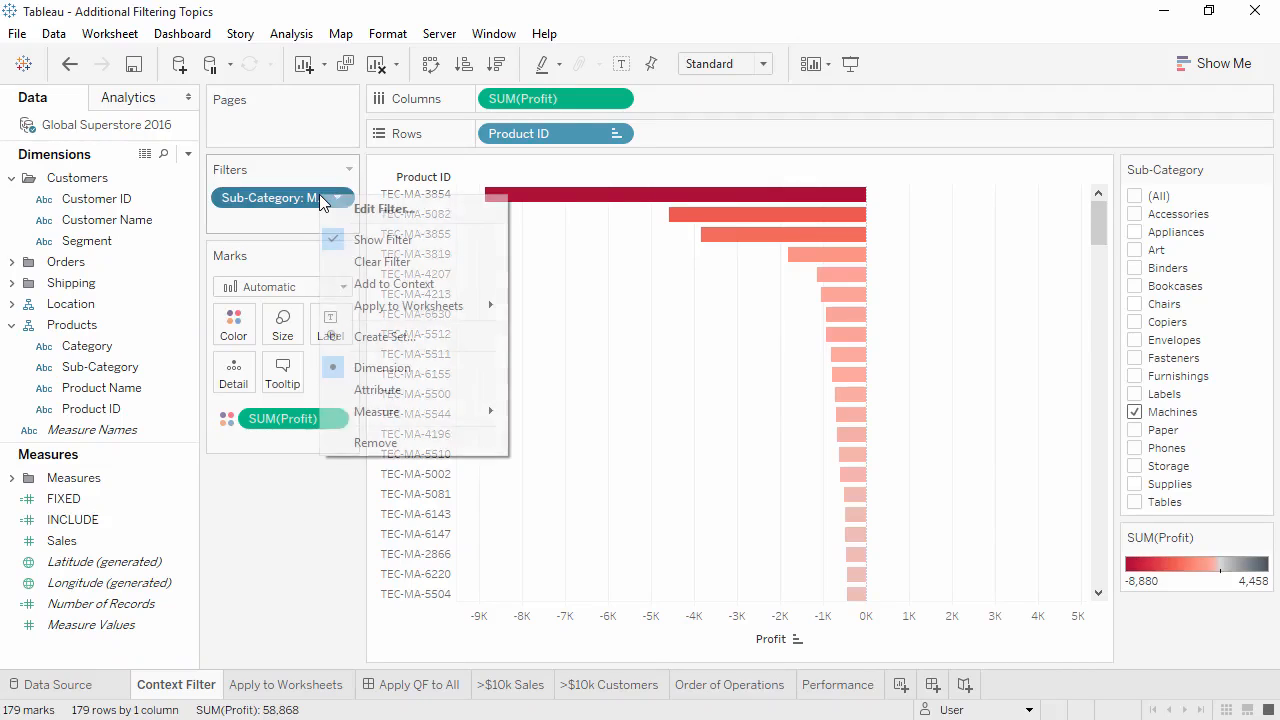
click(361, 283)
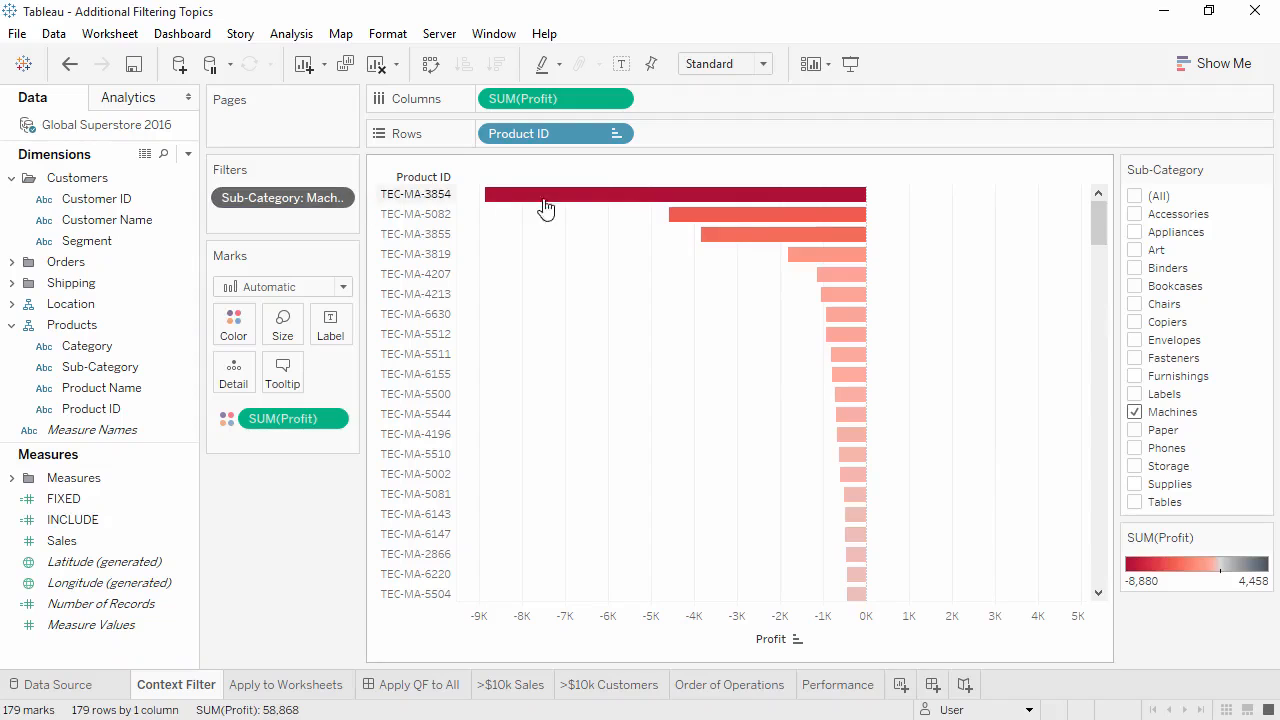
click(1265, 172)
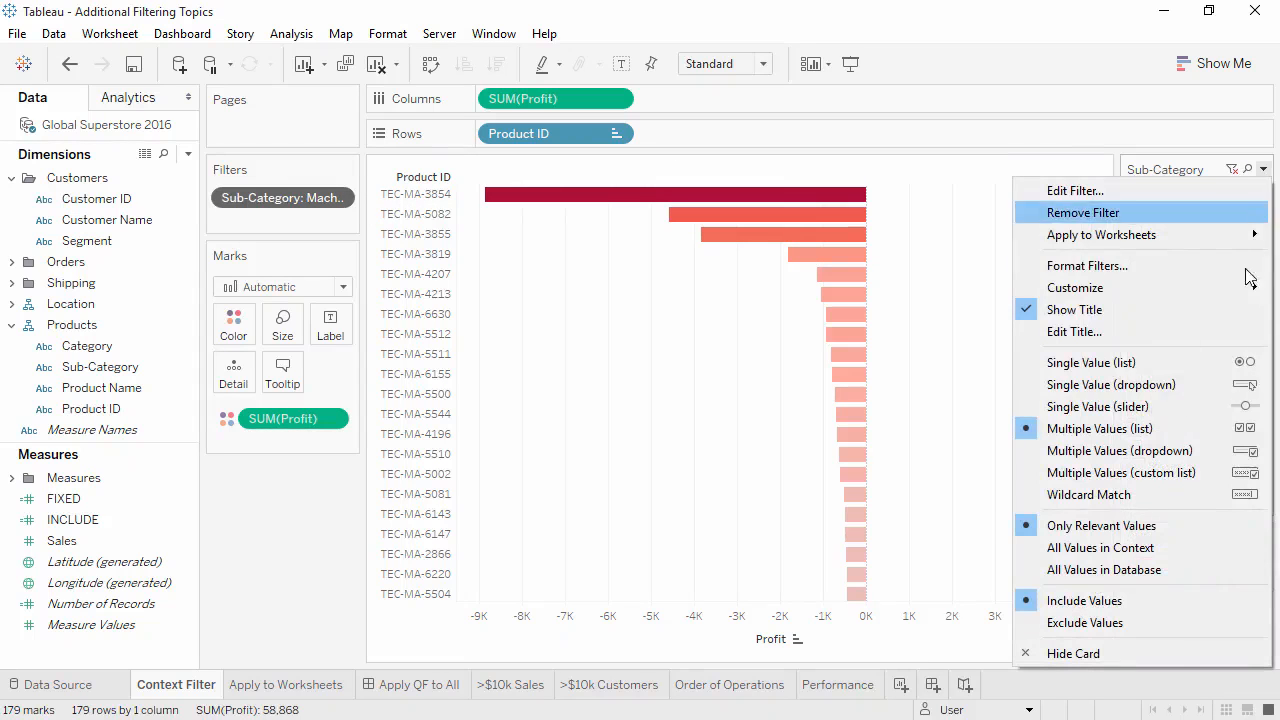
click(1156, 655)
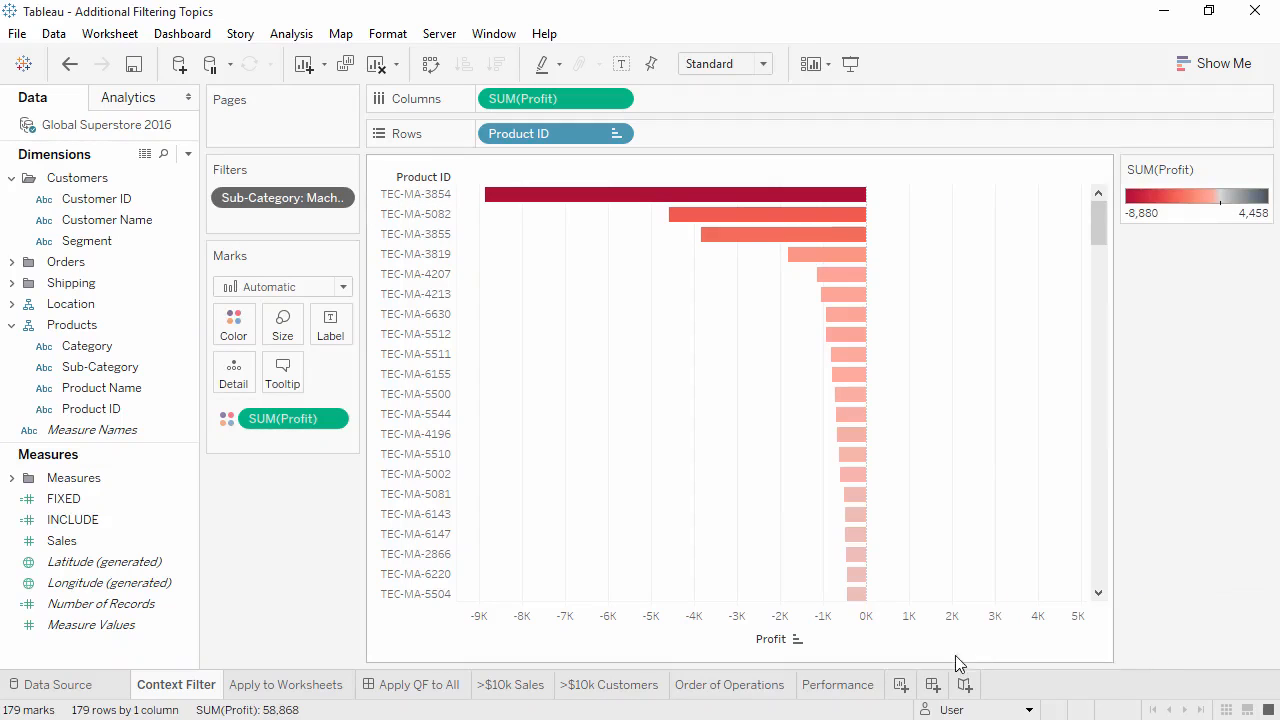
- On the Apply to Worksheets sheet, examine the worksheet scope options of the Order Priority filter
click(288, 685)
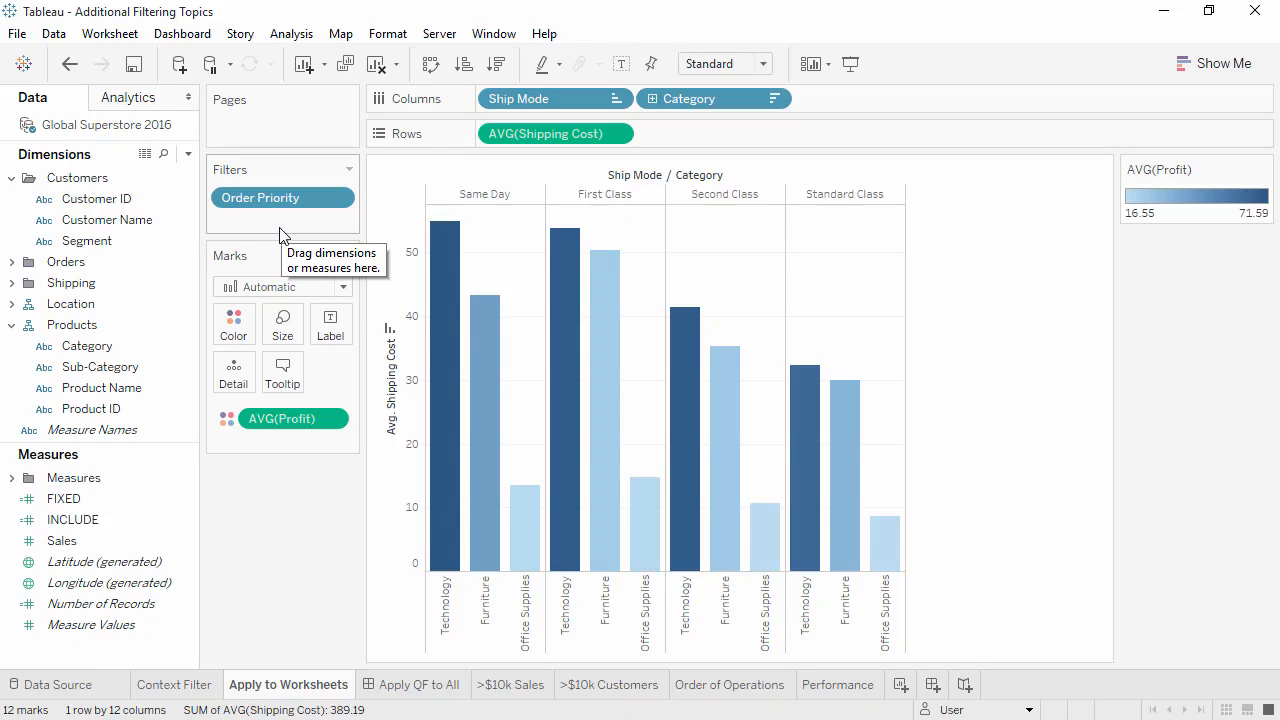
click(340, 199)
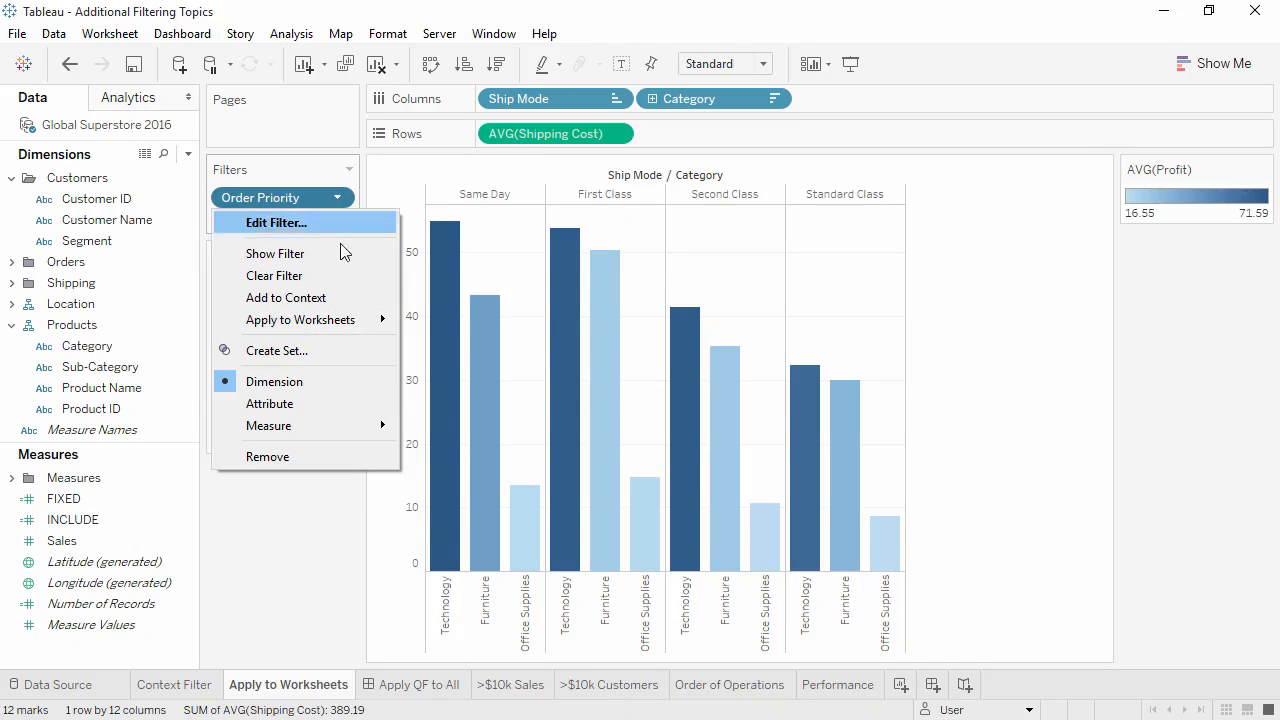
mouse_move(355, 320)
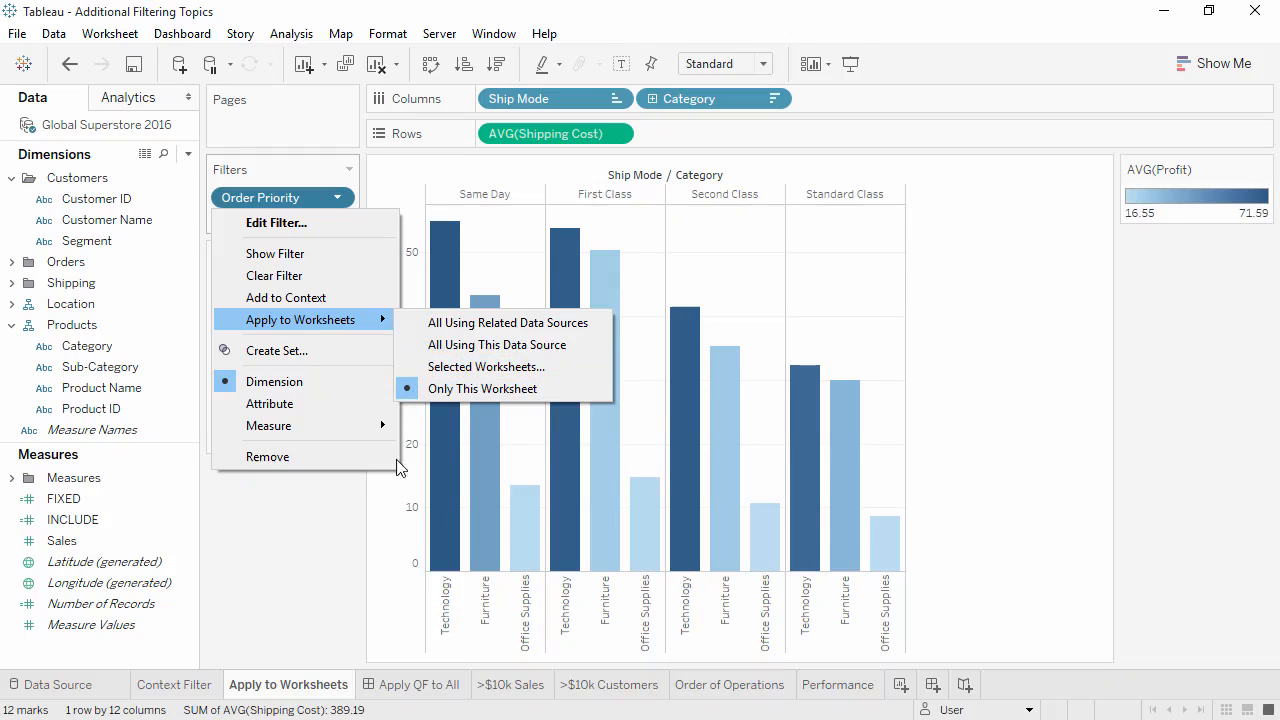
click(410, 688)
- On the Apply QF to All dashboard, try the Category filter with Technology and with Office Supplies
click(408, 690)
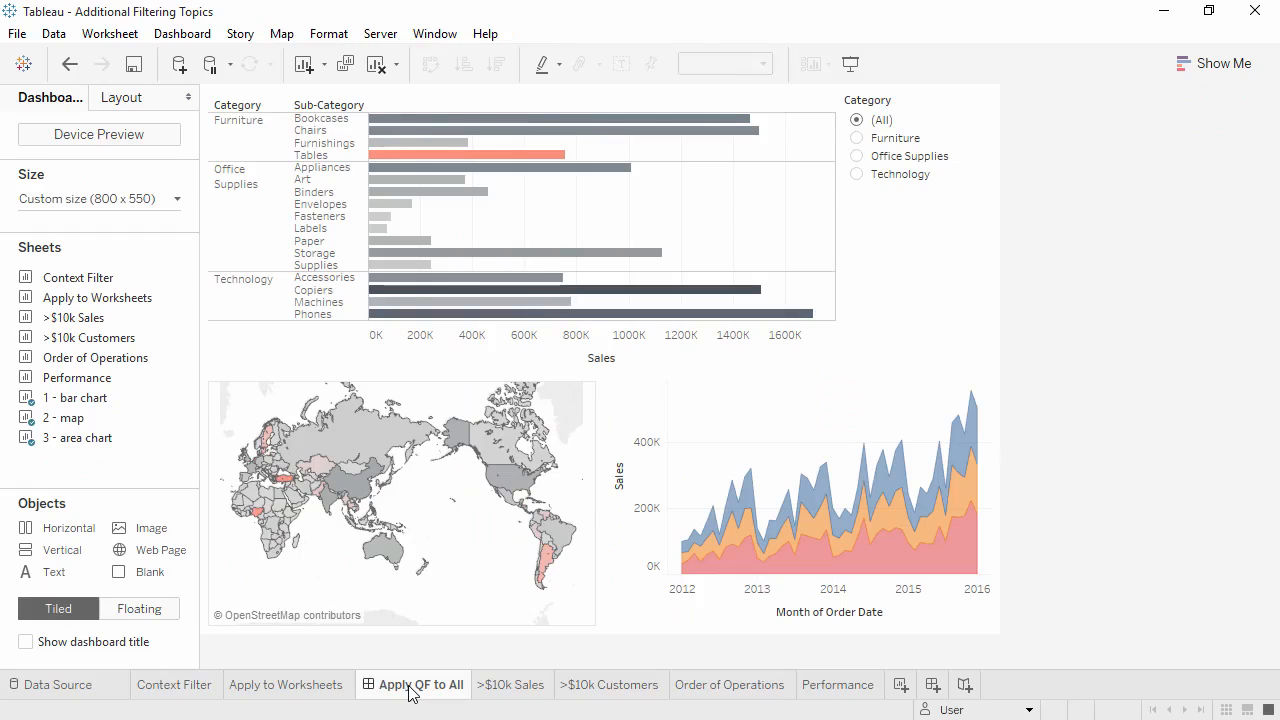
click(857, 175)
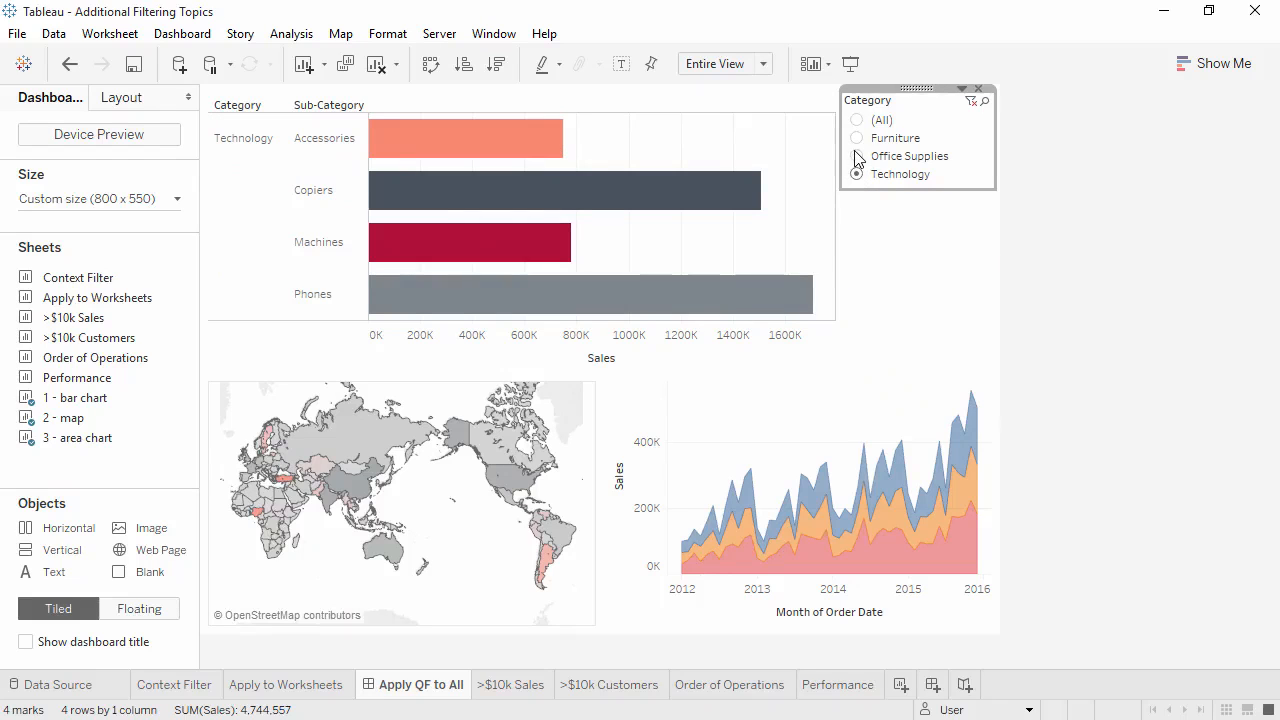
click(858, 157)
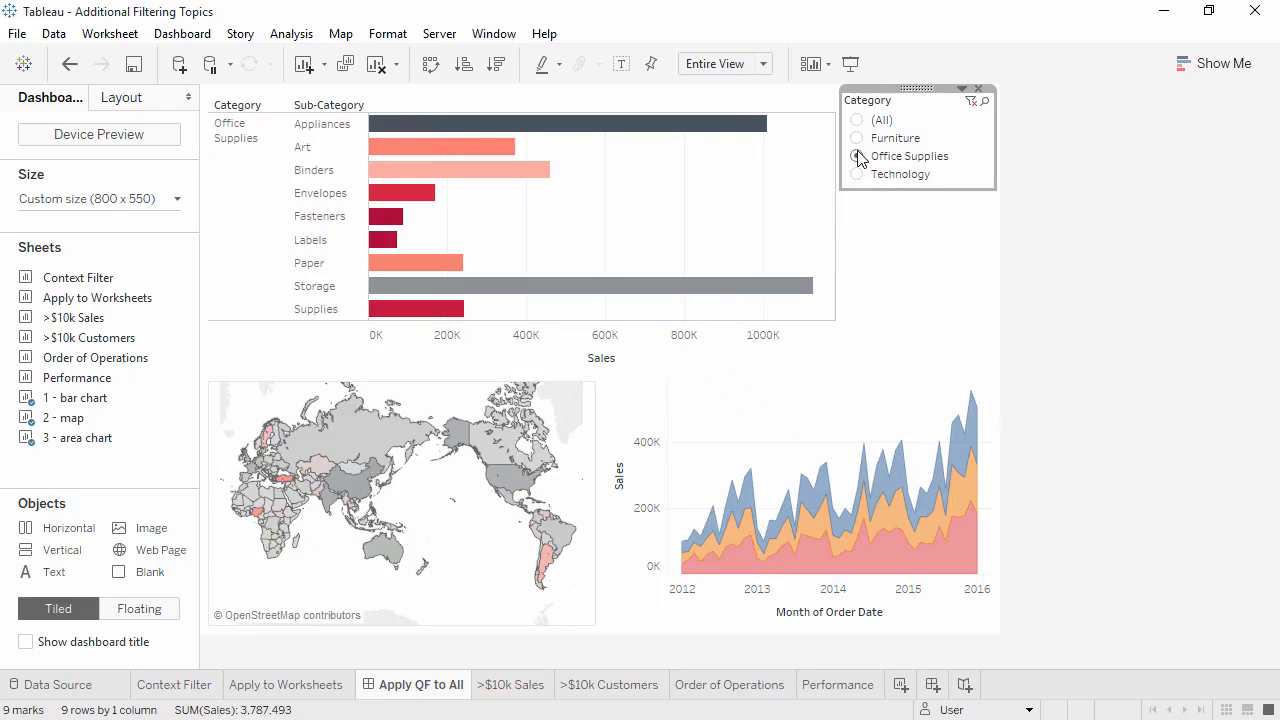
- Apply the dashboard's Category filter to all worksheets using this data source and select Technology
click(963, 88)
mouse_move(940, 130)
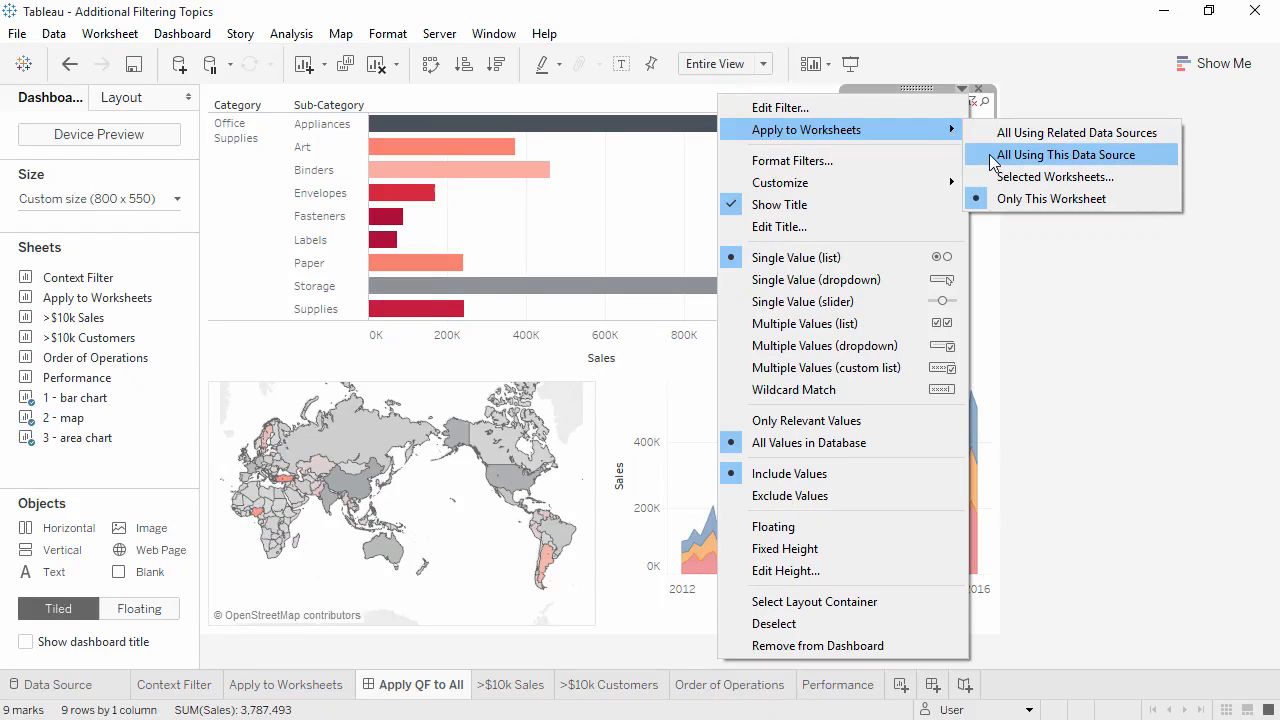
click(990, 155)
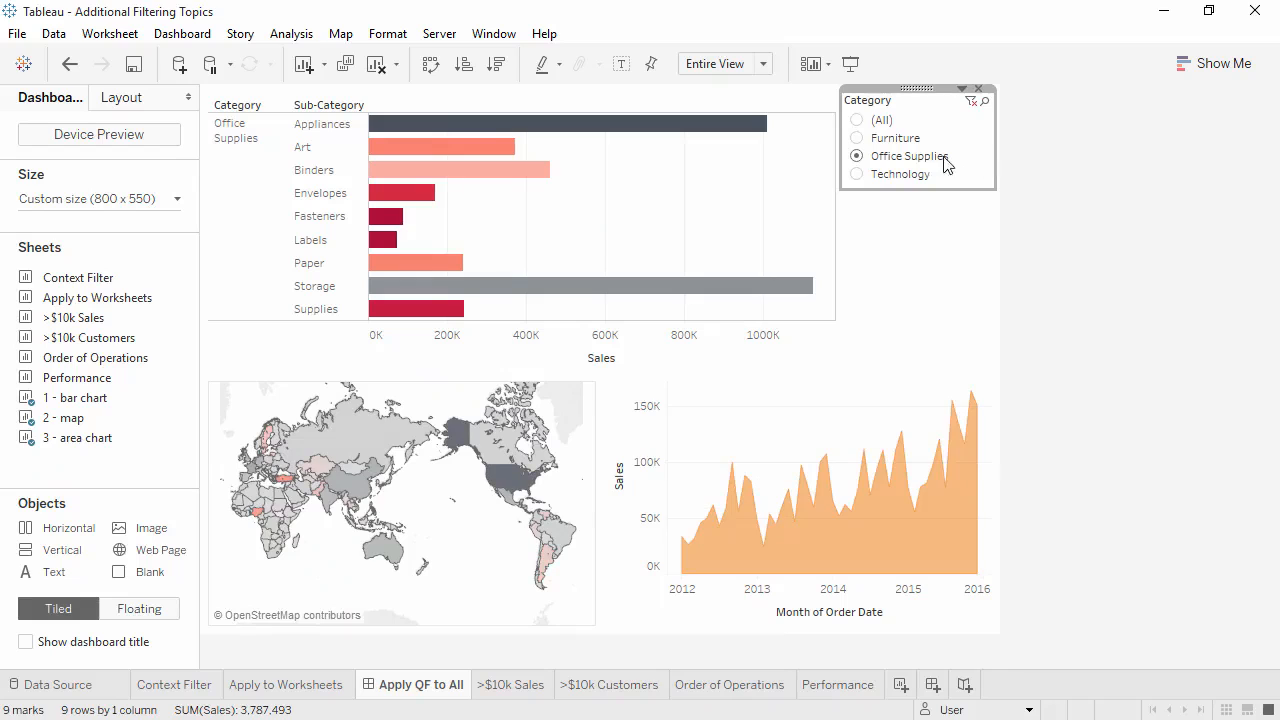
click(857, 177)
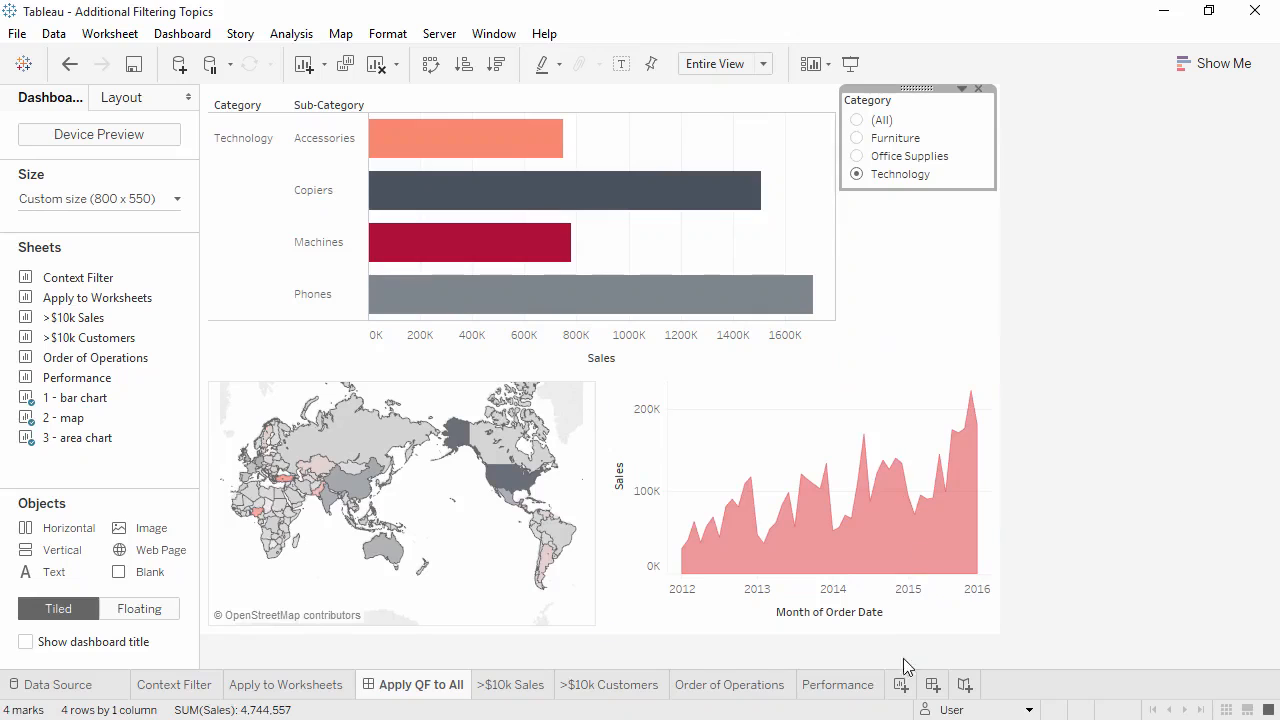
- Create a new worksheet showing Sales by Category to check that the shared filter reaches it
click(900, 685)
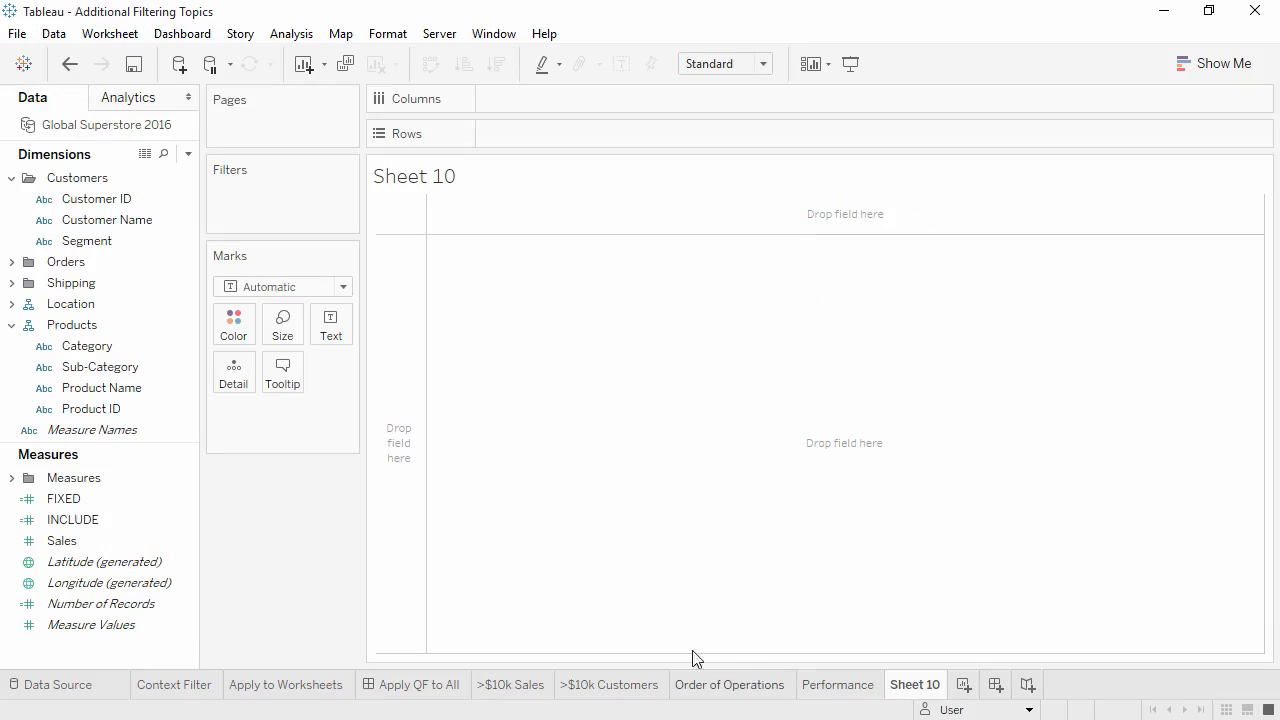
double_click(71, 543)
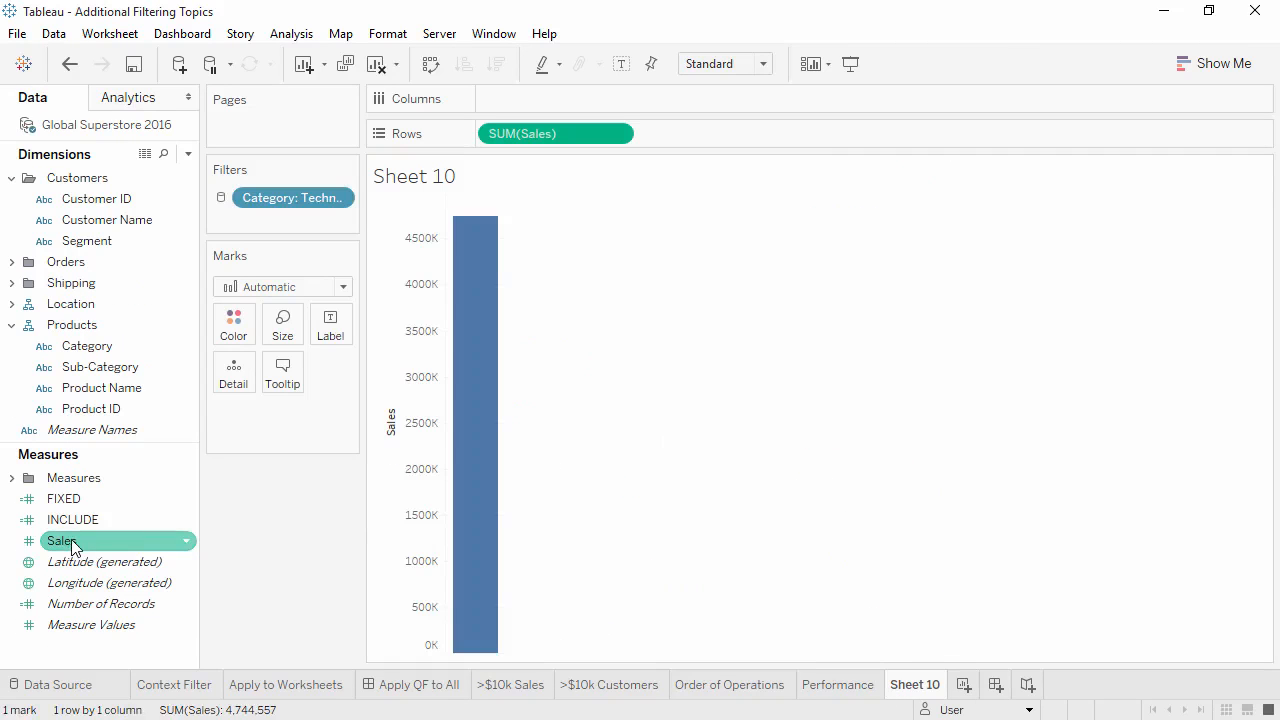
double_click(100, 350)
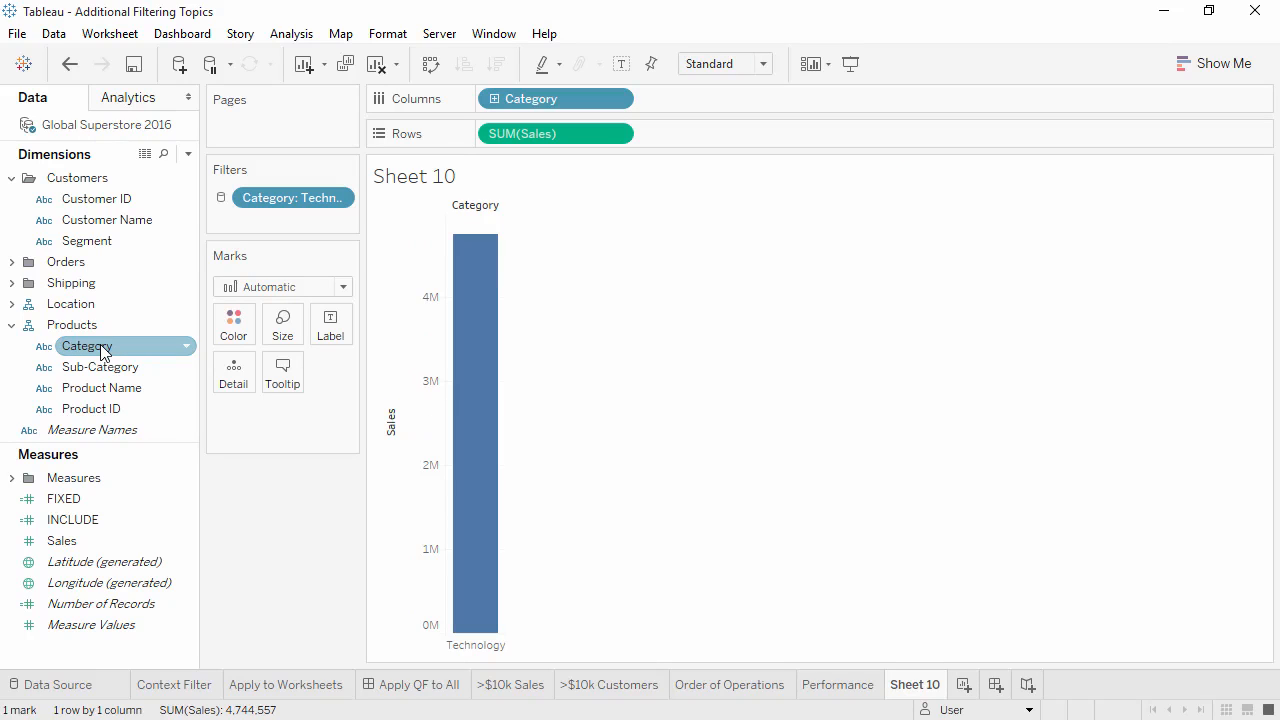
mouse_move(467, 340)
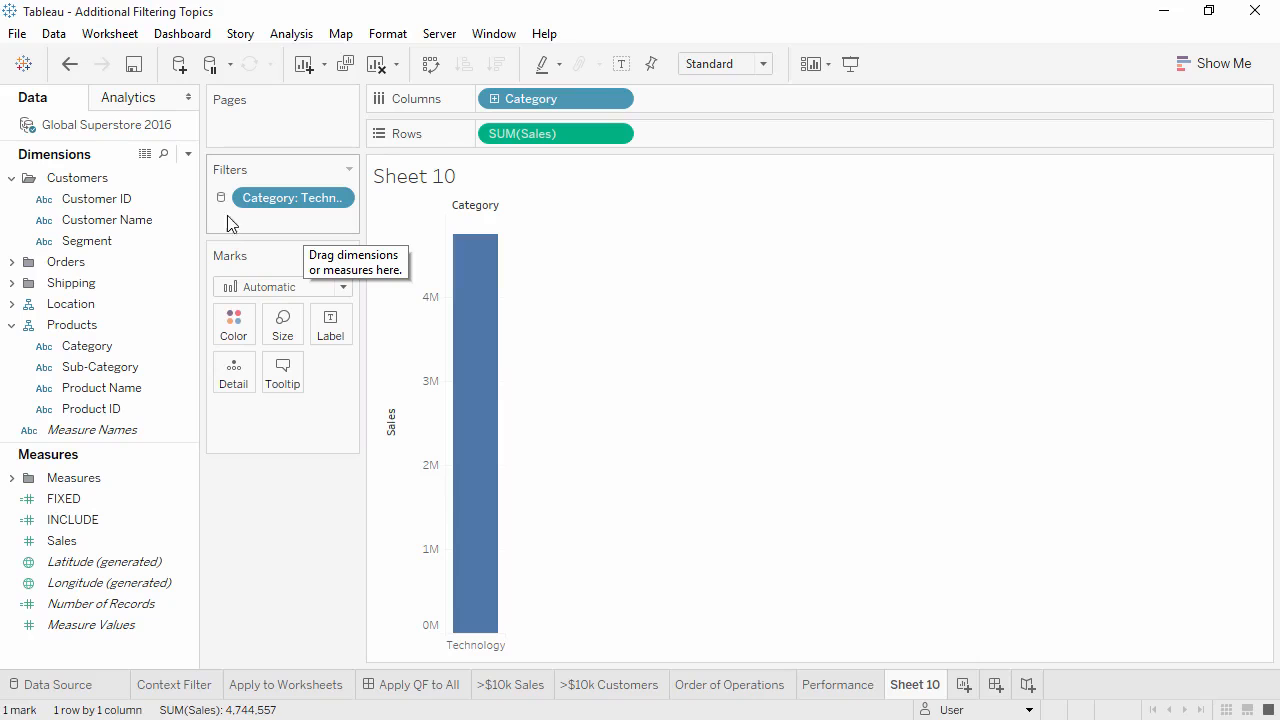
- Back on the Apply QF to All dashboard, review which worksheets the Category filter applies to without changing the selection
click(410, 685)
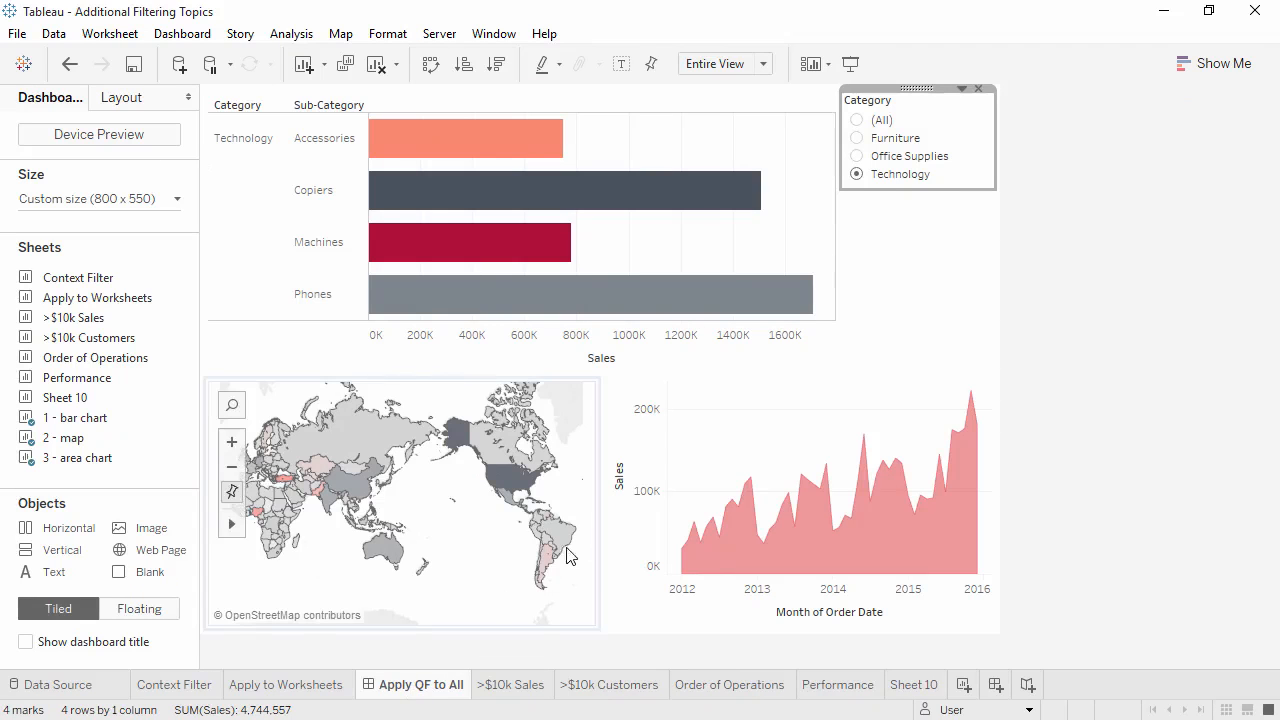
click(962, 90)
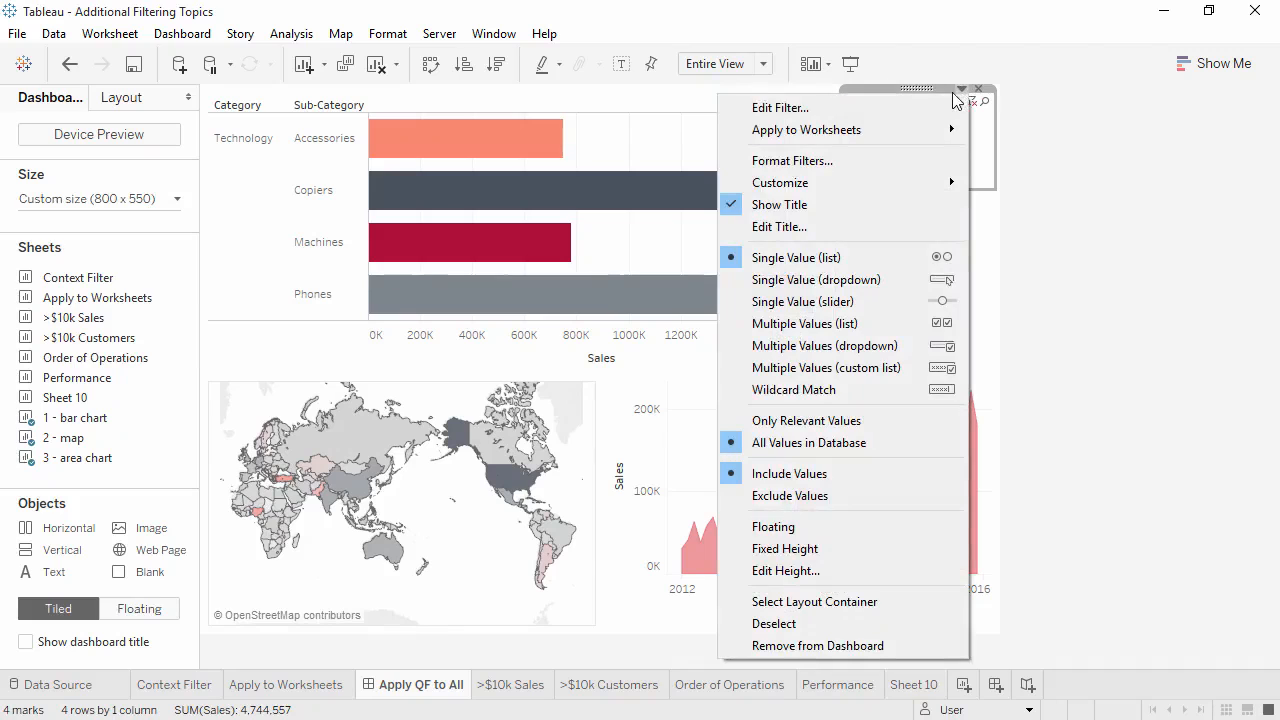
mouse_move(922, 132)
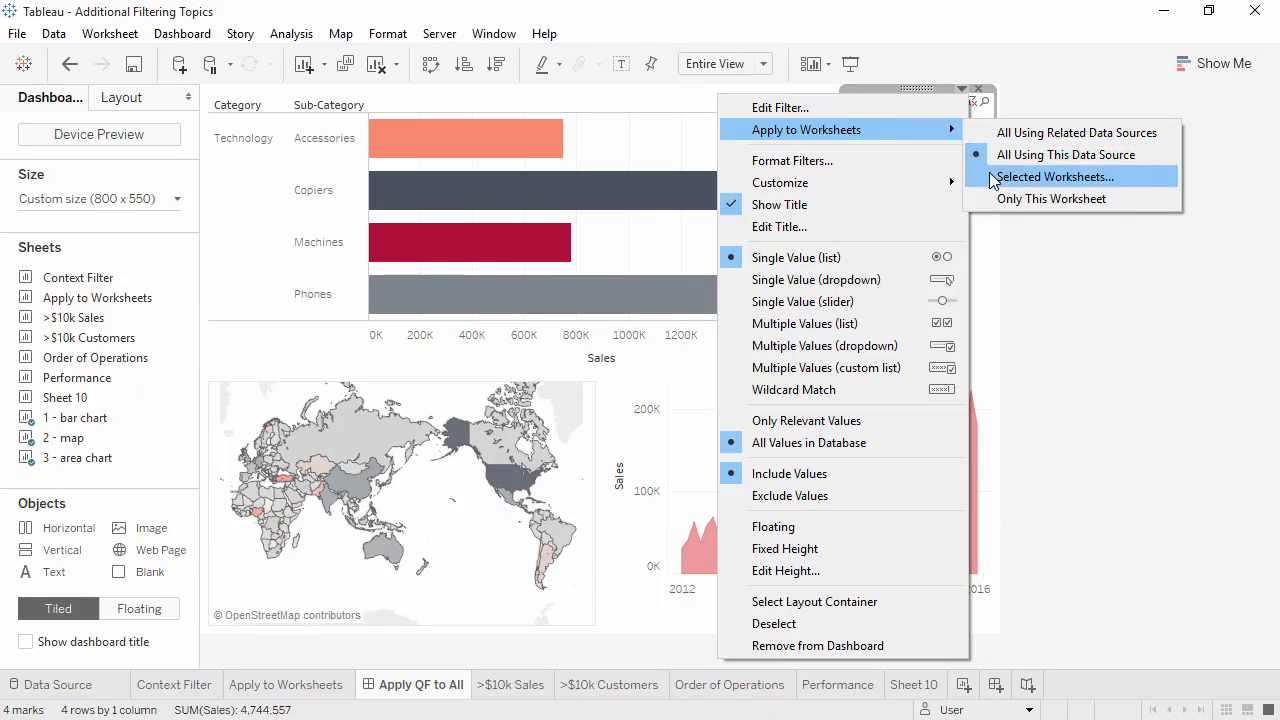
click(993, 178)
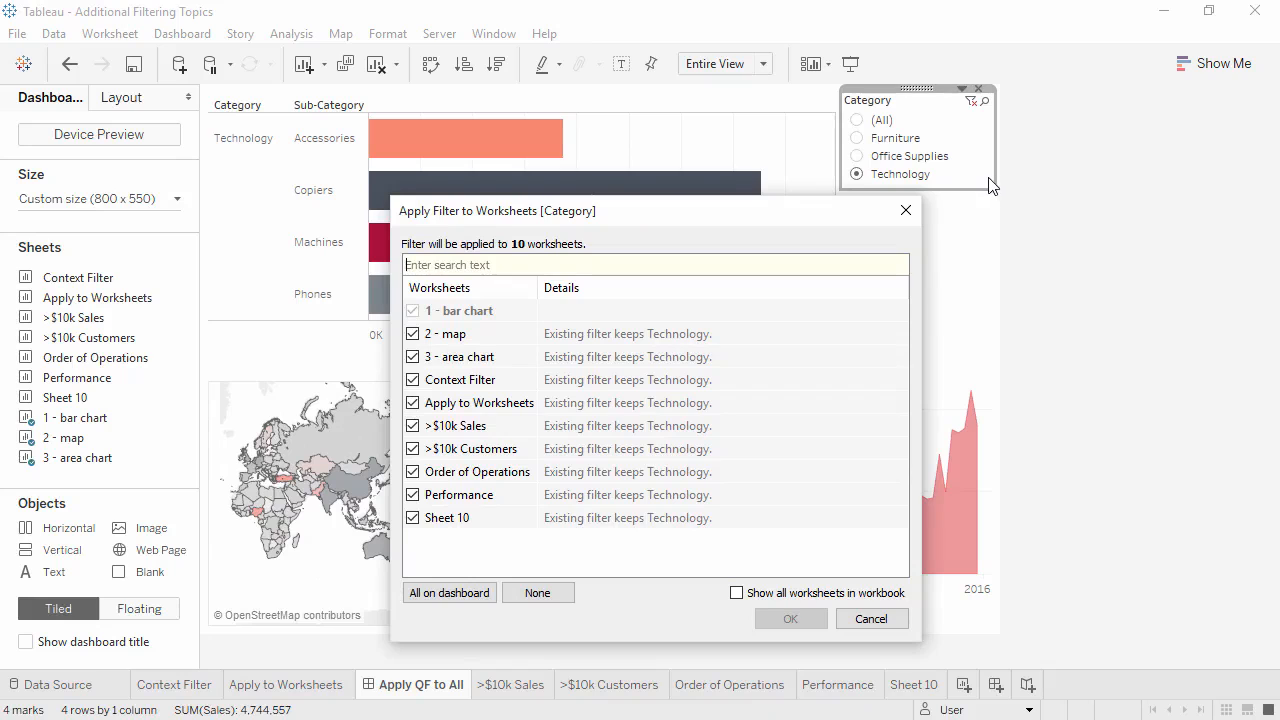
click(905, 213)
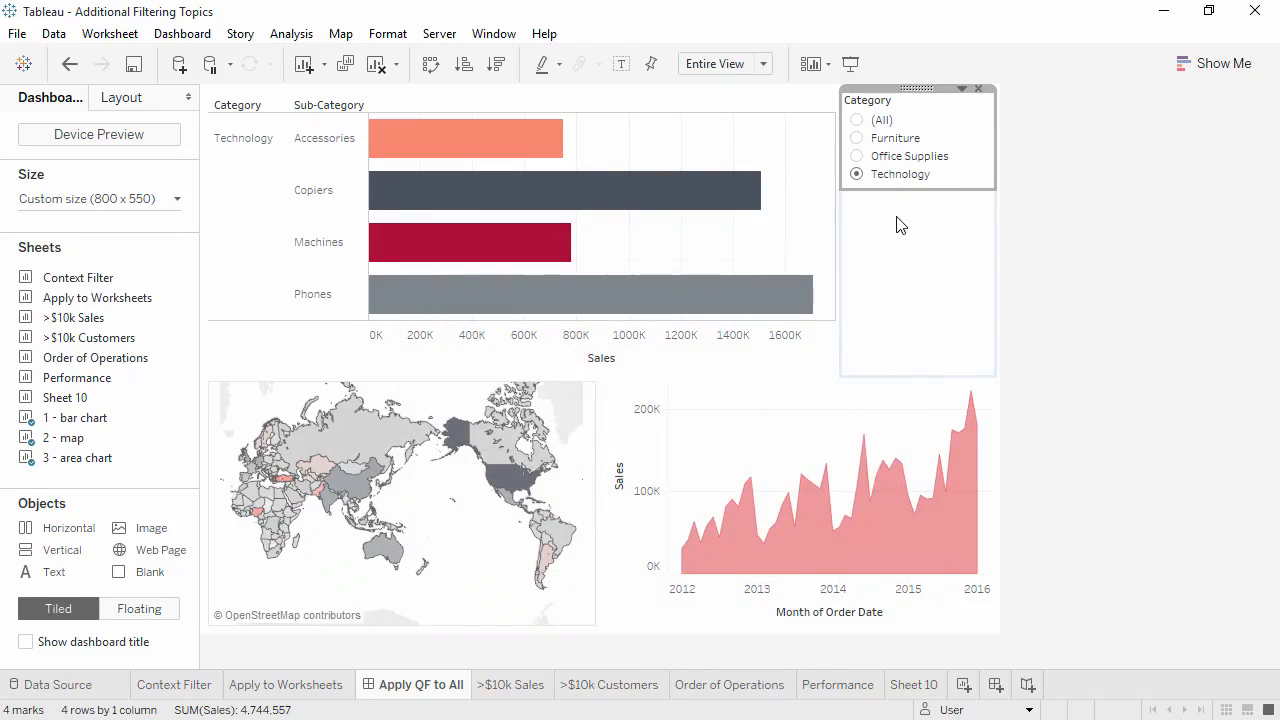
- Remove the Category filter from the Apply to Worksheets sheet and check the filters on the Context Filter sheet
click(285, 685)
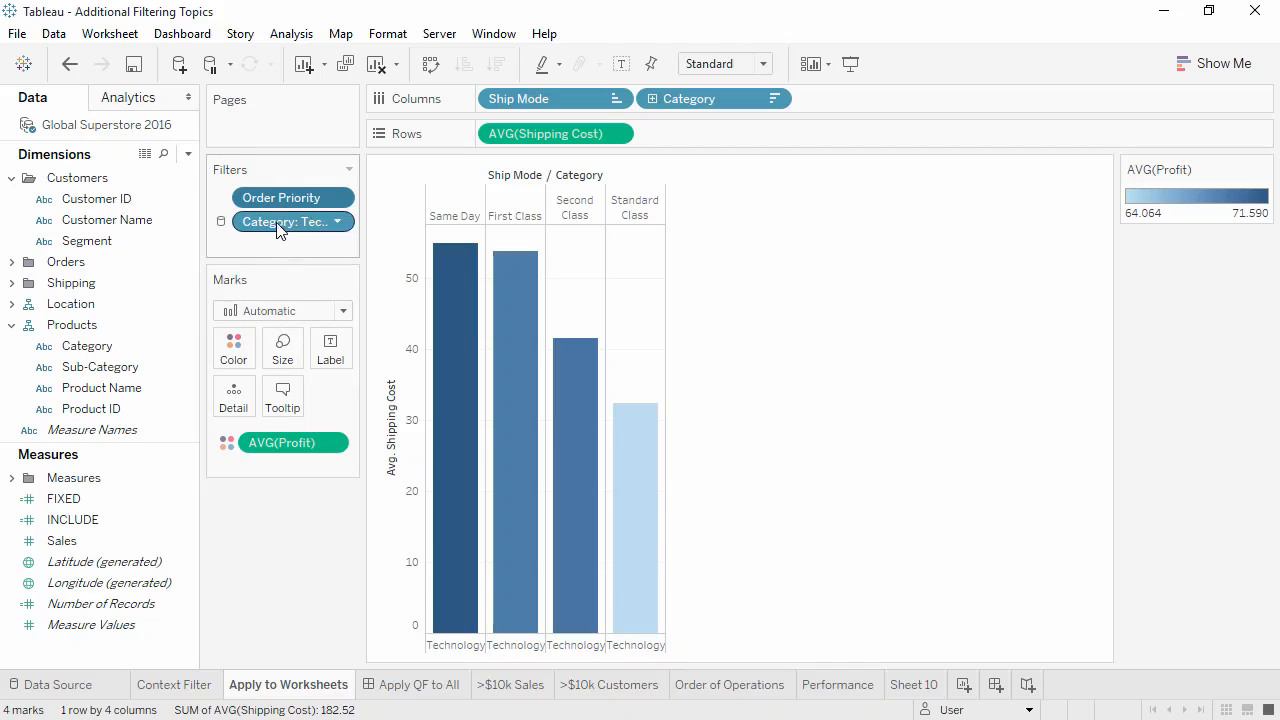
drag(272, 222, 265, 537)
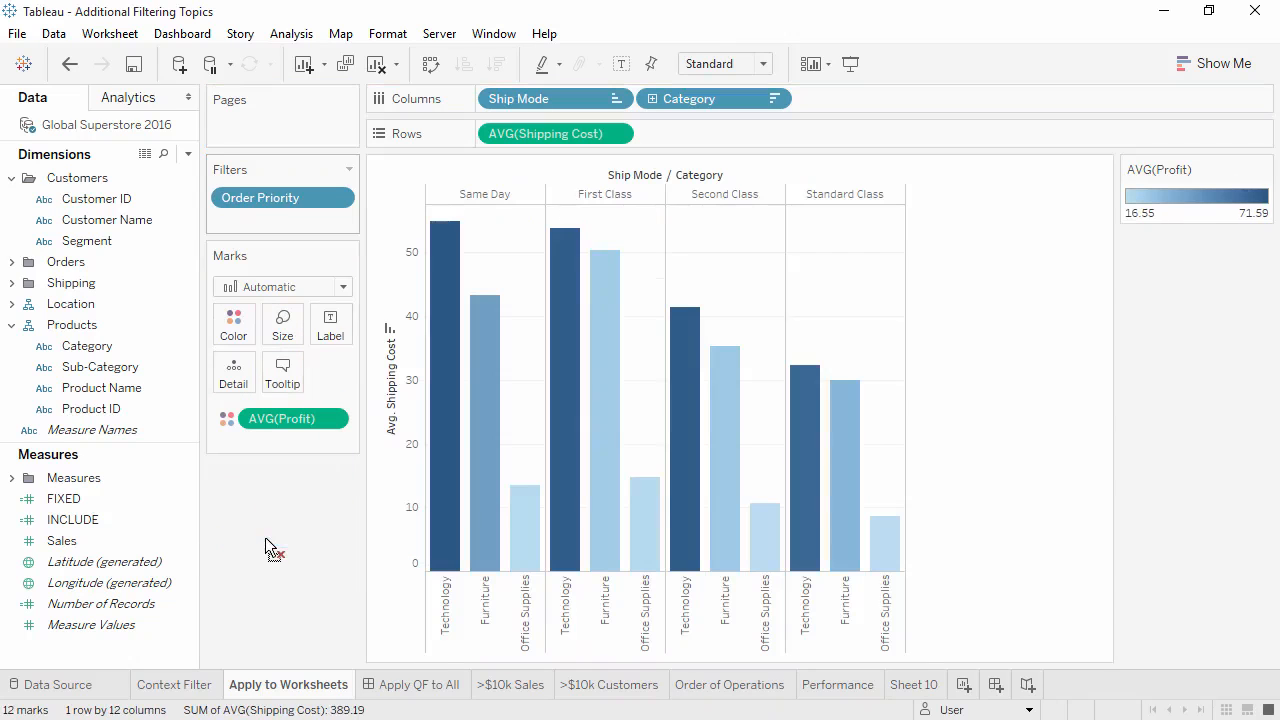
click(174, 685)
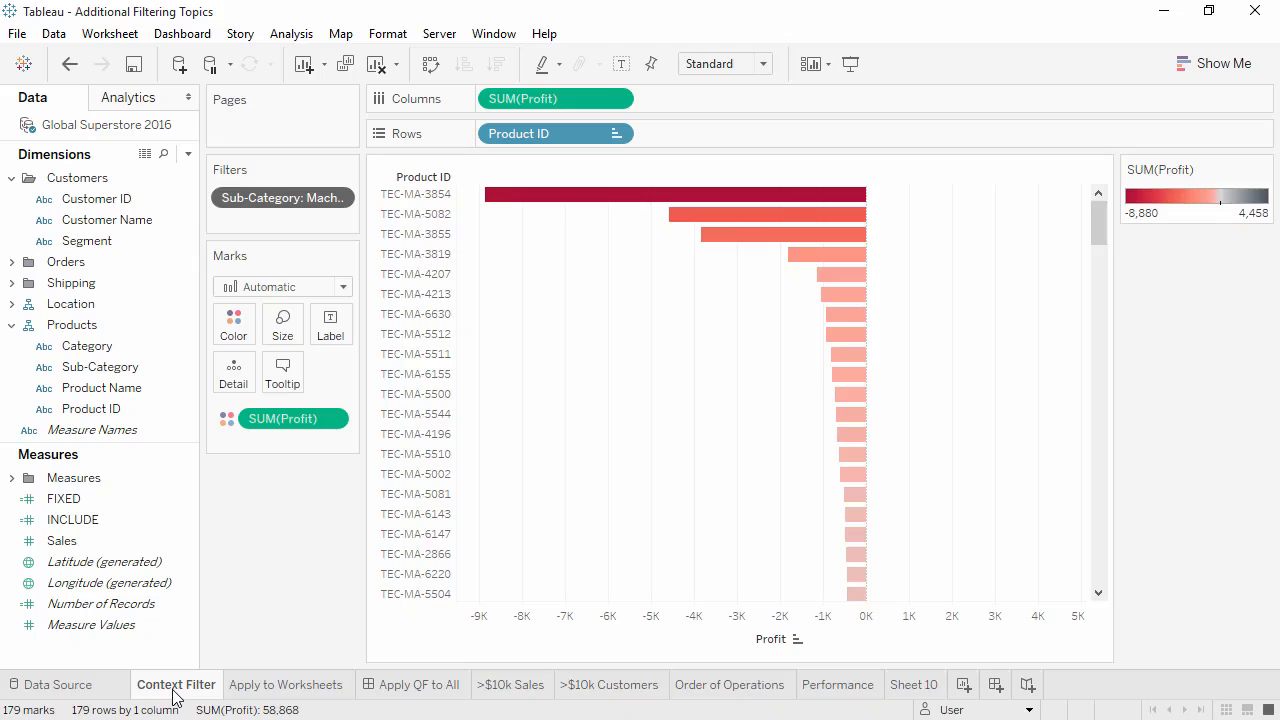
- On the >$10k Sales sheet, filter by the sum of Sales with a minimum of 10000
click(513, 688)
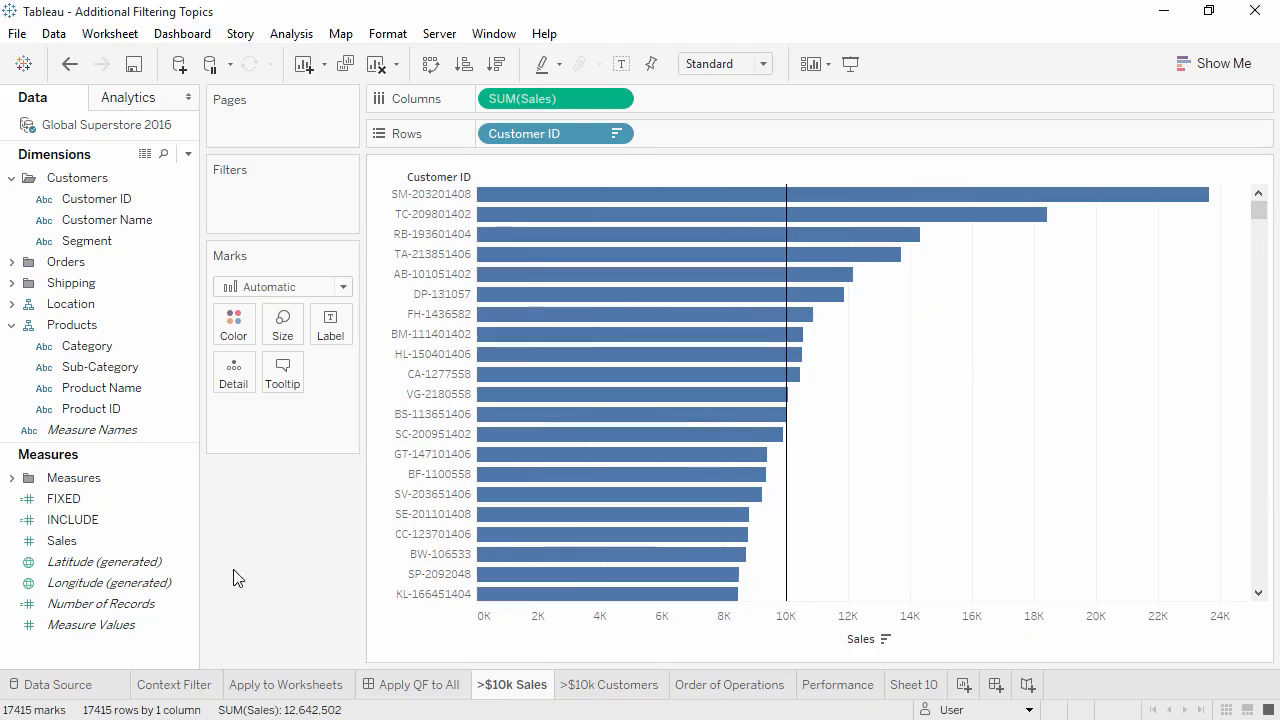
drag(62, 540, 251, 215)
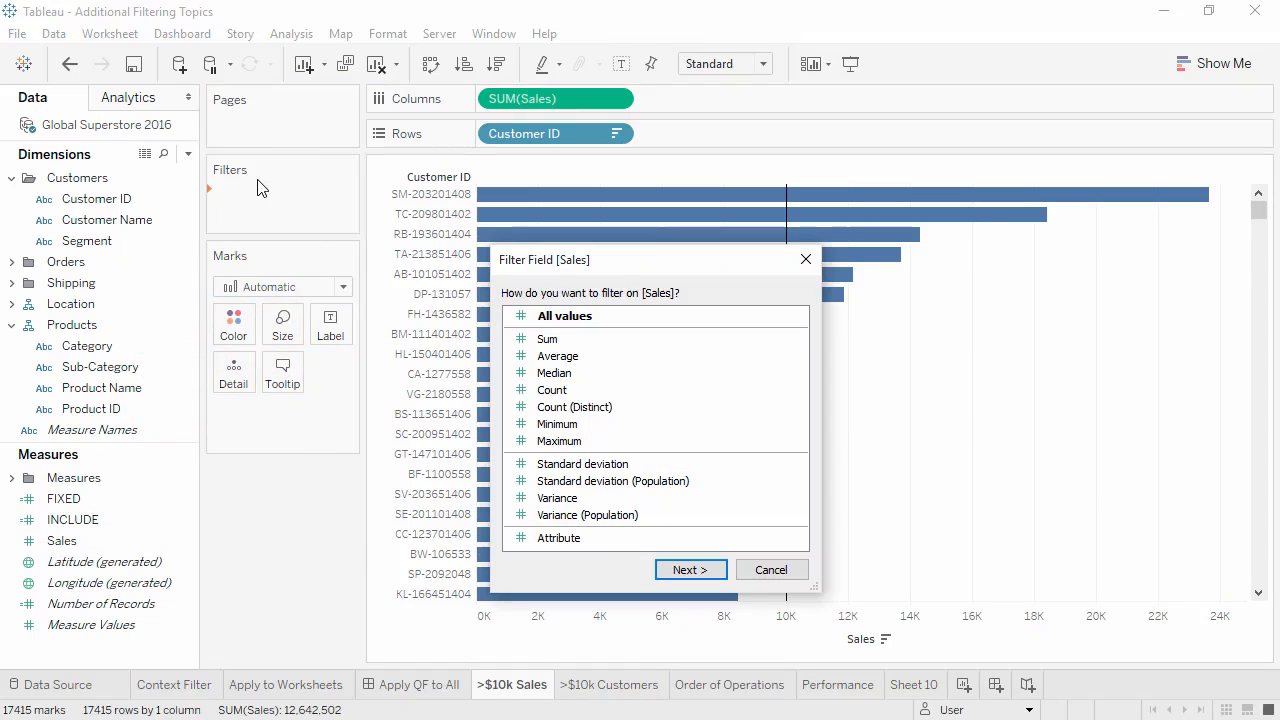
click(532, 342)
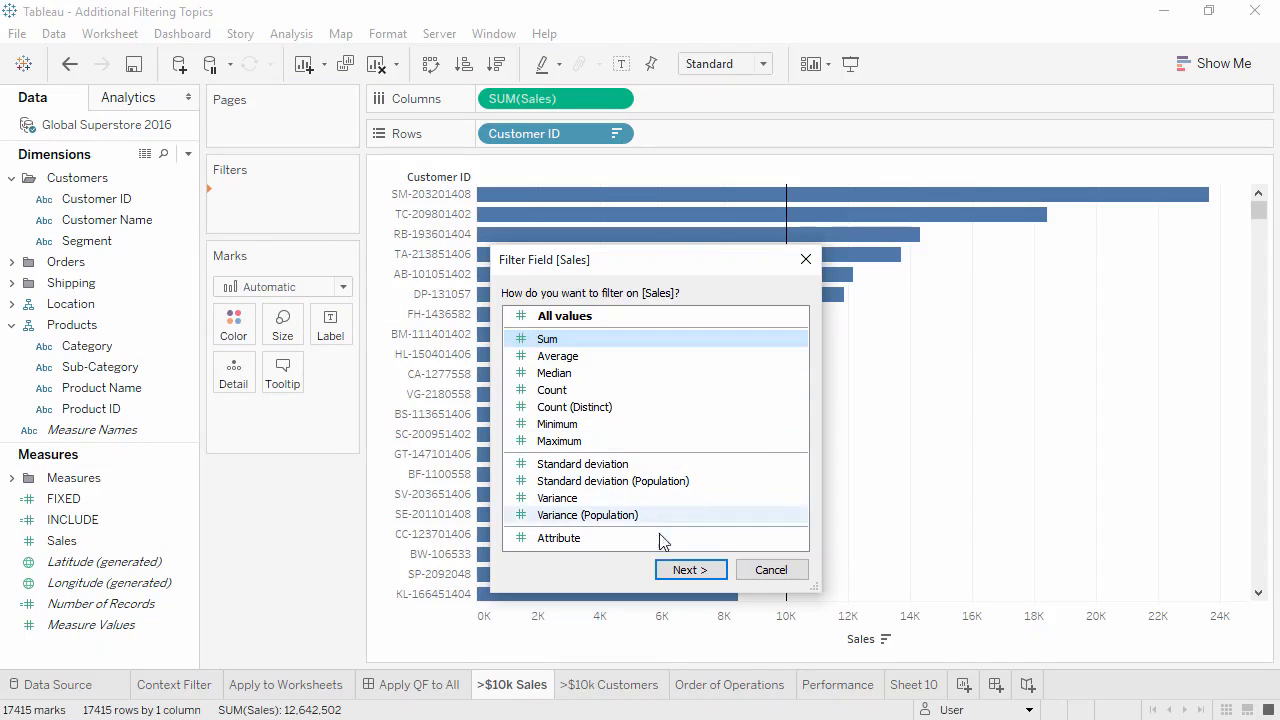
click(674, 568)
click(578, 250)
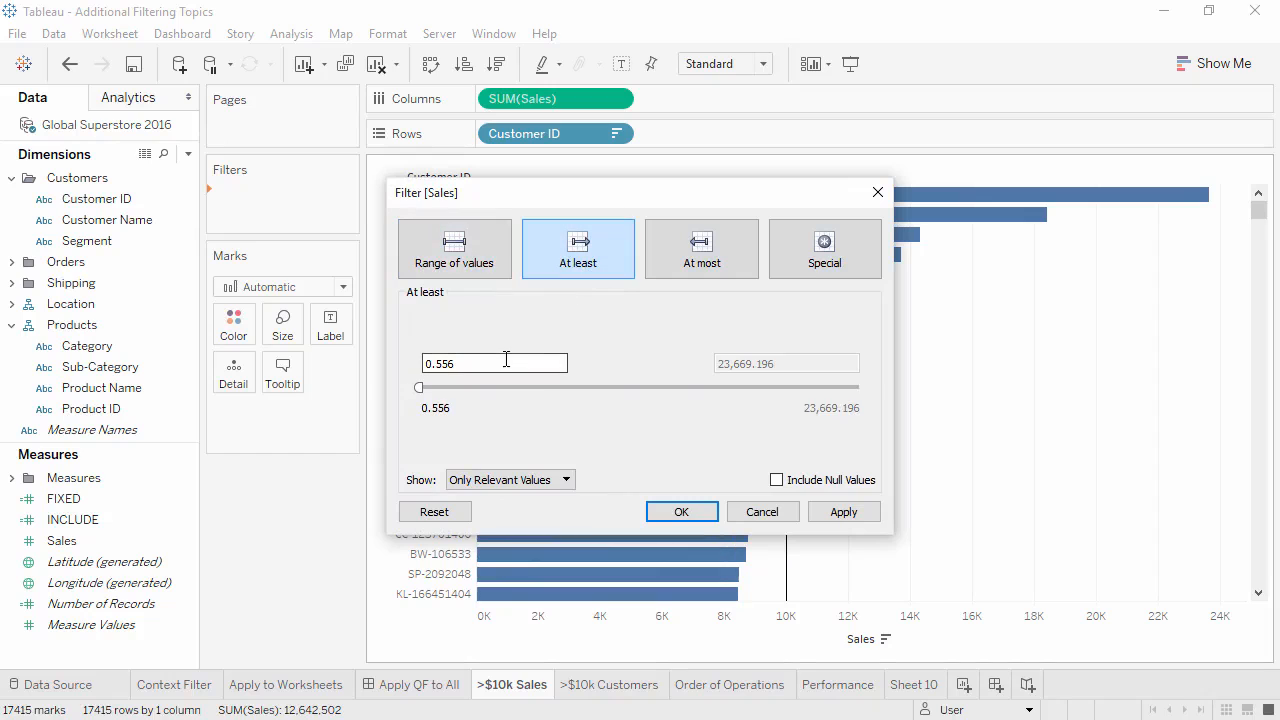
drag(506, 363, 380, 365)
text(10000)
click(674, 511)
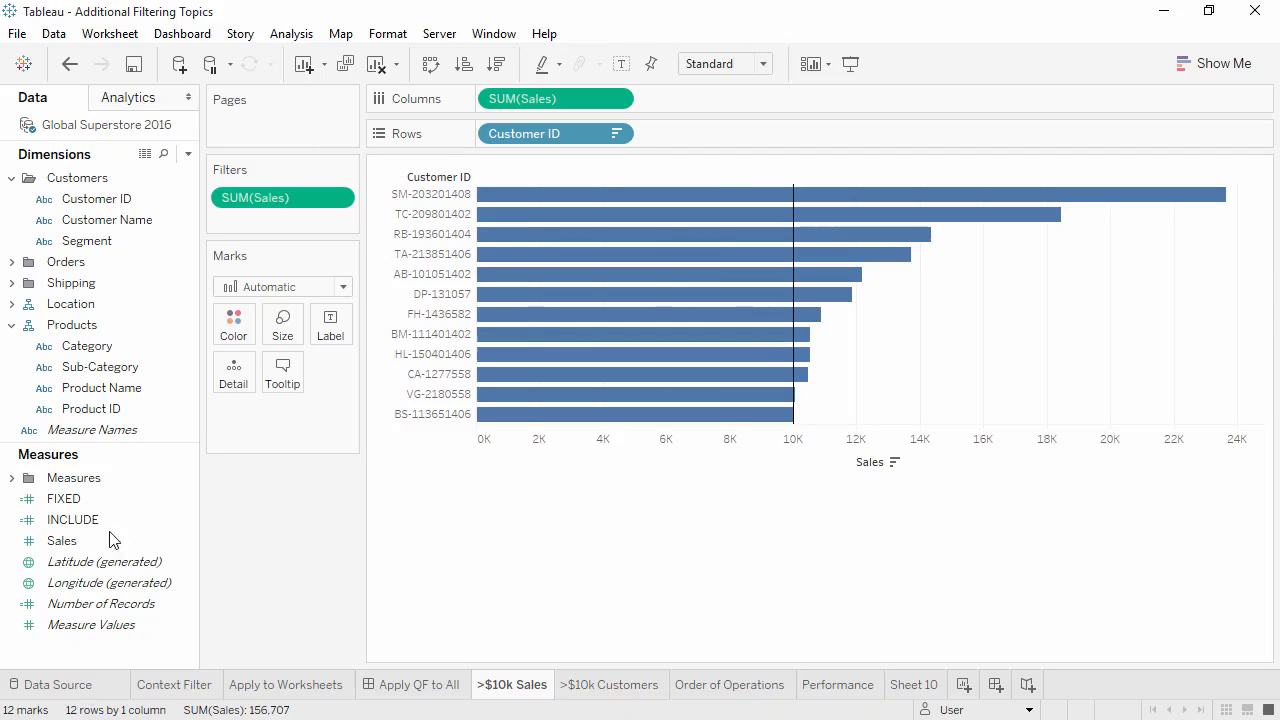
- Color the customer sales bars by Category
click(113, 349)
drag(113, 349, 233, 333)
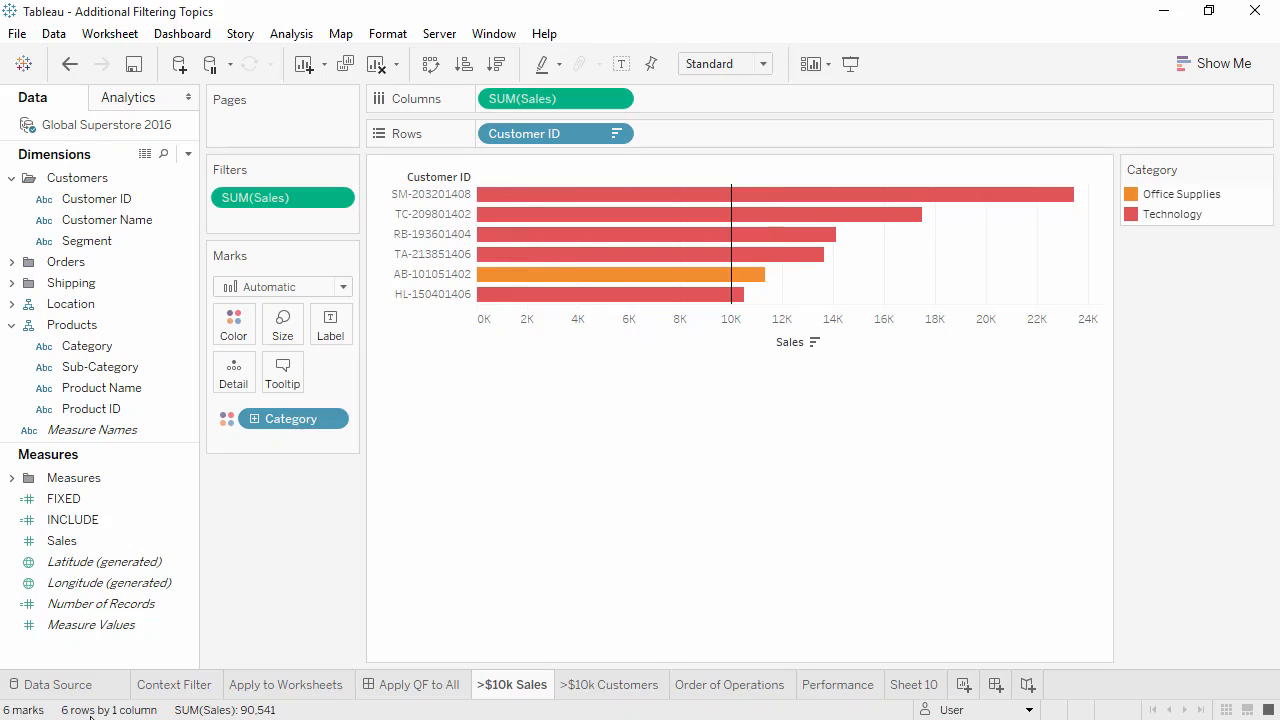
- On the >$10k Customers sheet, filter Customer ID by the condition sum of Sales > 10000 and color the bars by Category
click(586, 697)
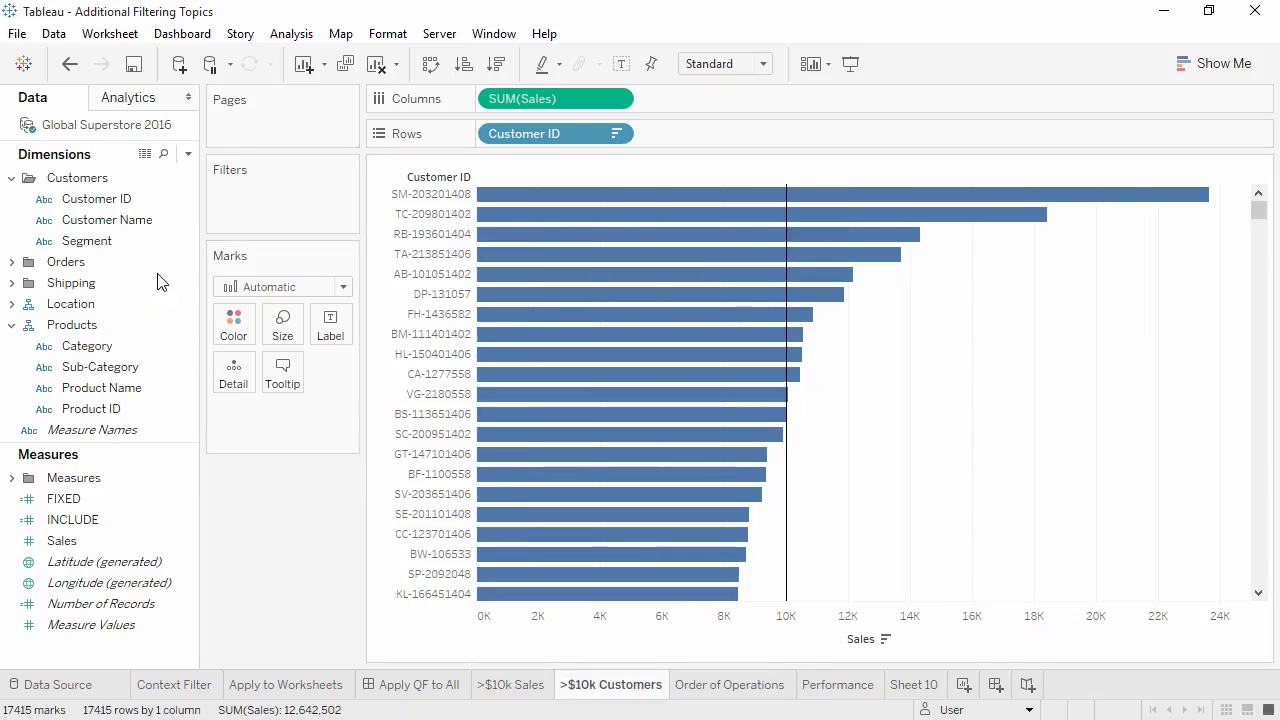
click(108, 200)
drag(108, 205, 239, 199)
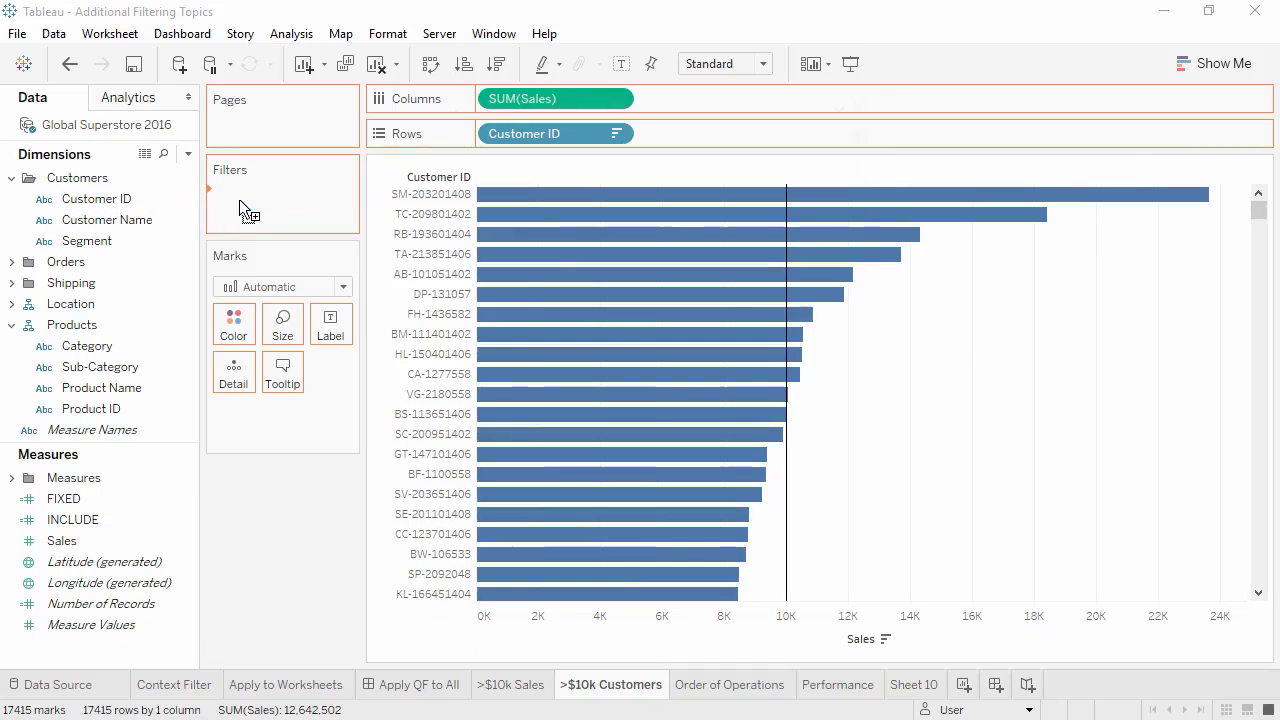
click(587, 140)
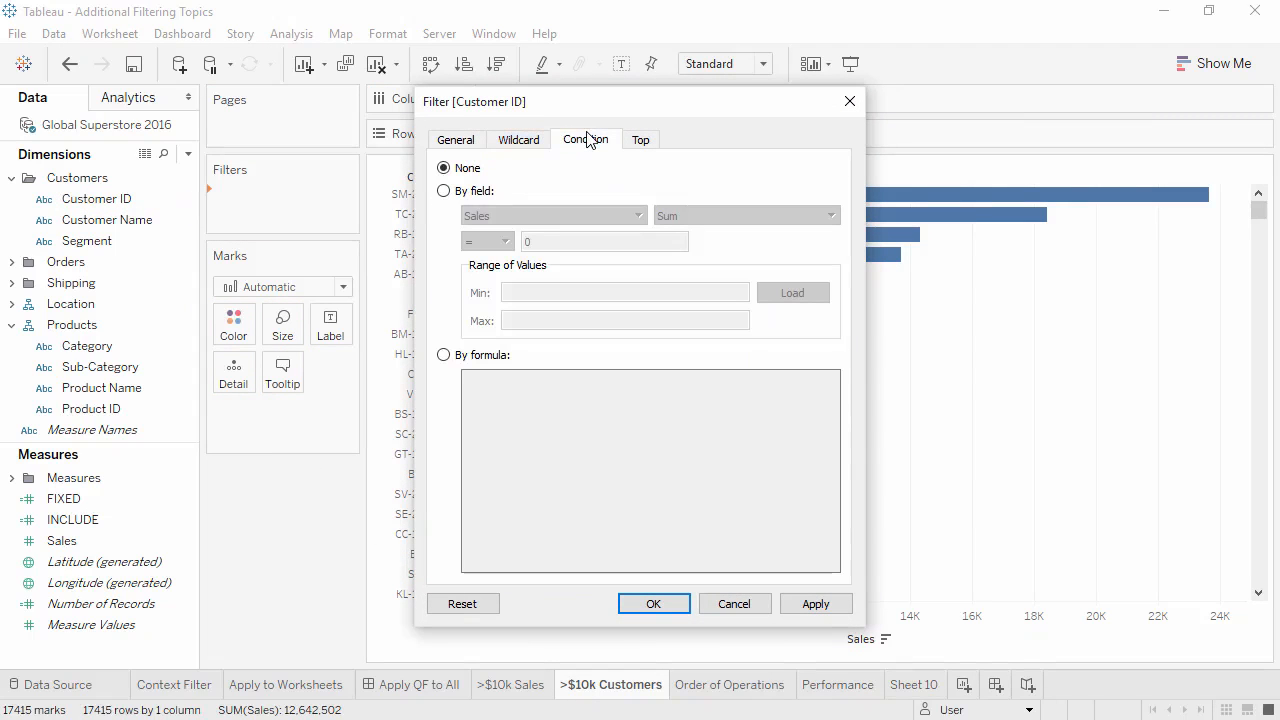
click(486, 193)
click(503, 242)
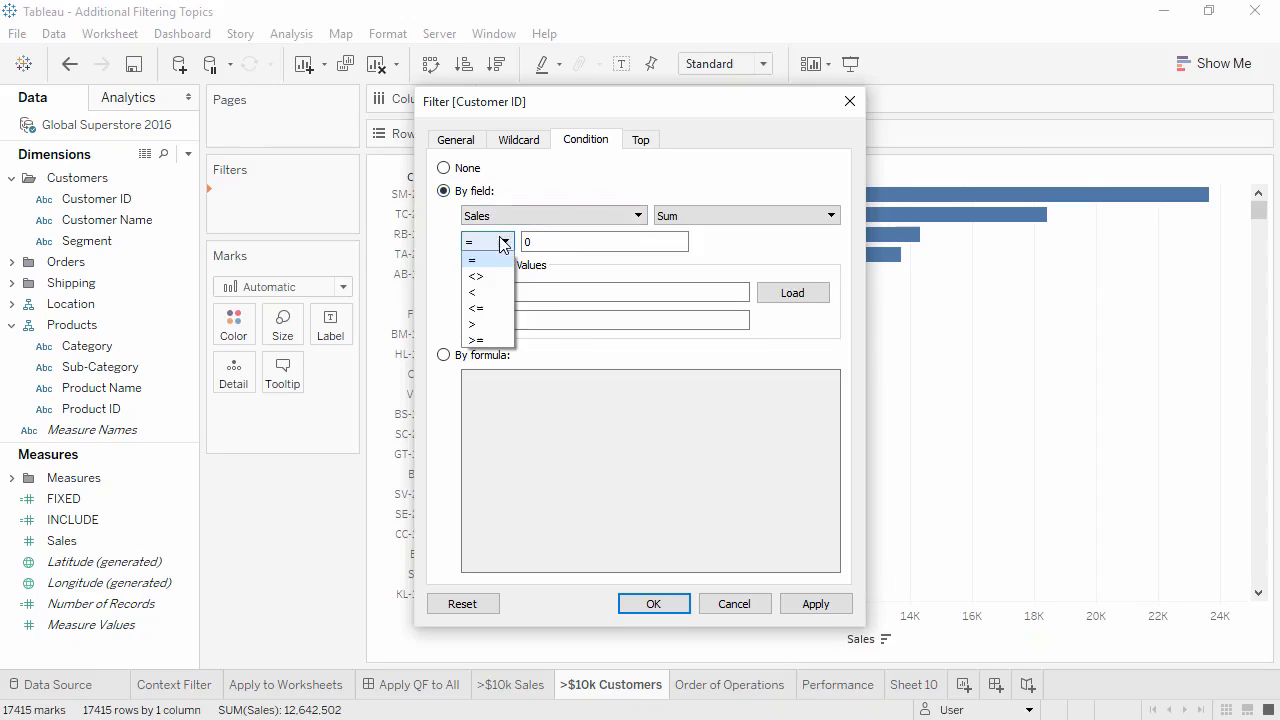
click(503, 325)
key(Tab)
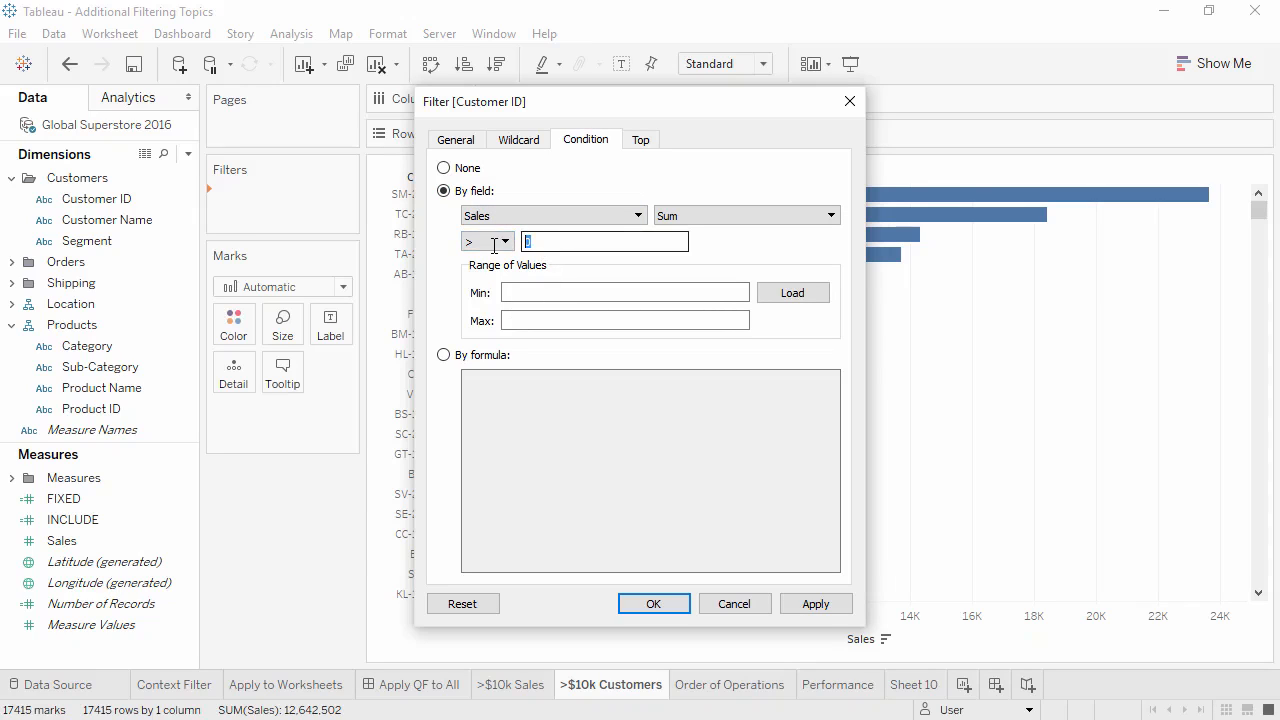
text(10000)
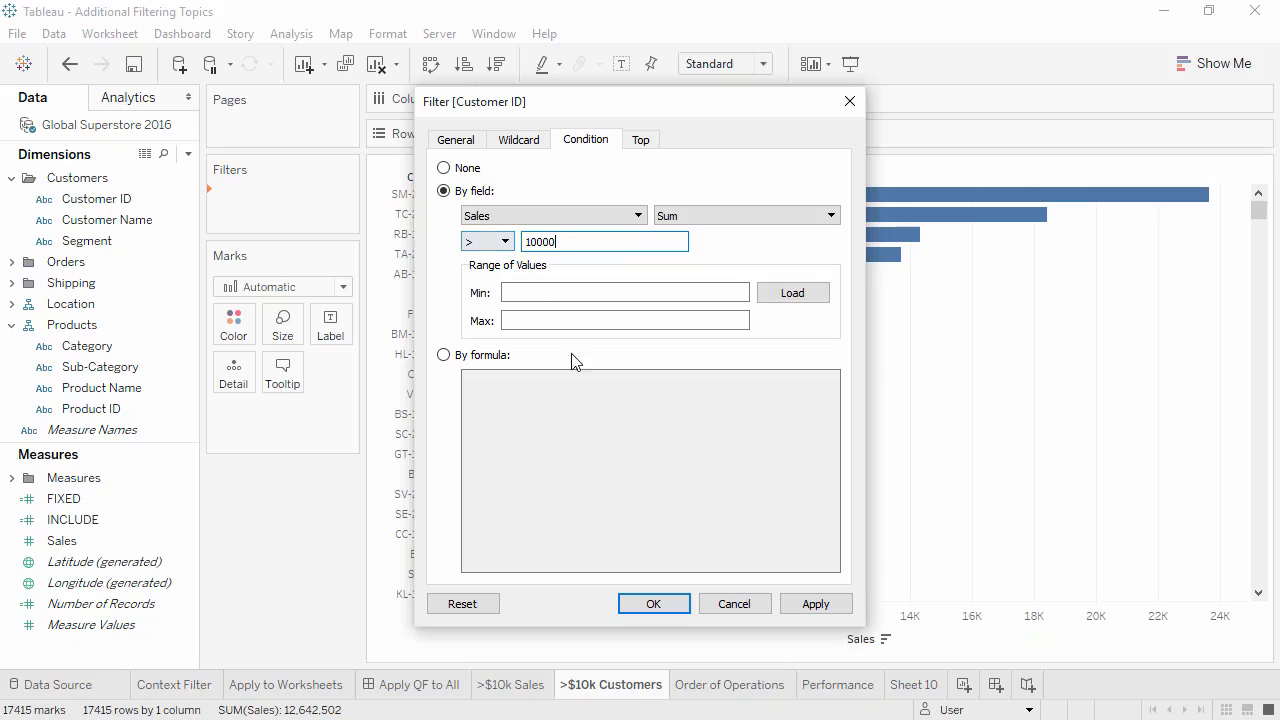
click(653, 604)
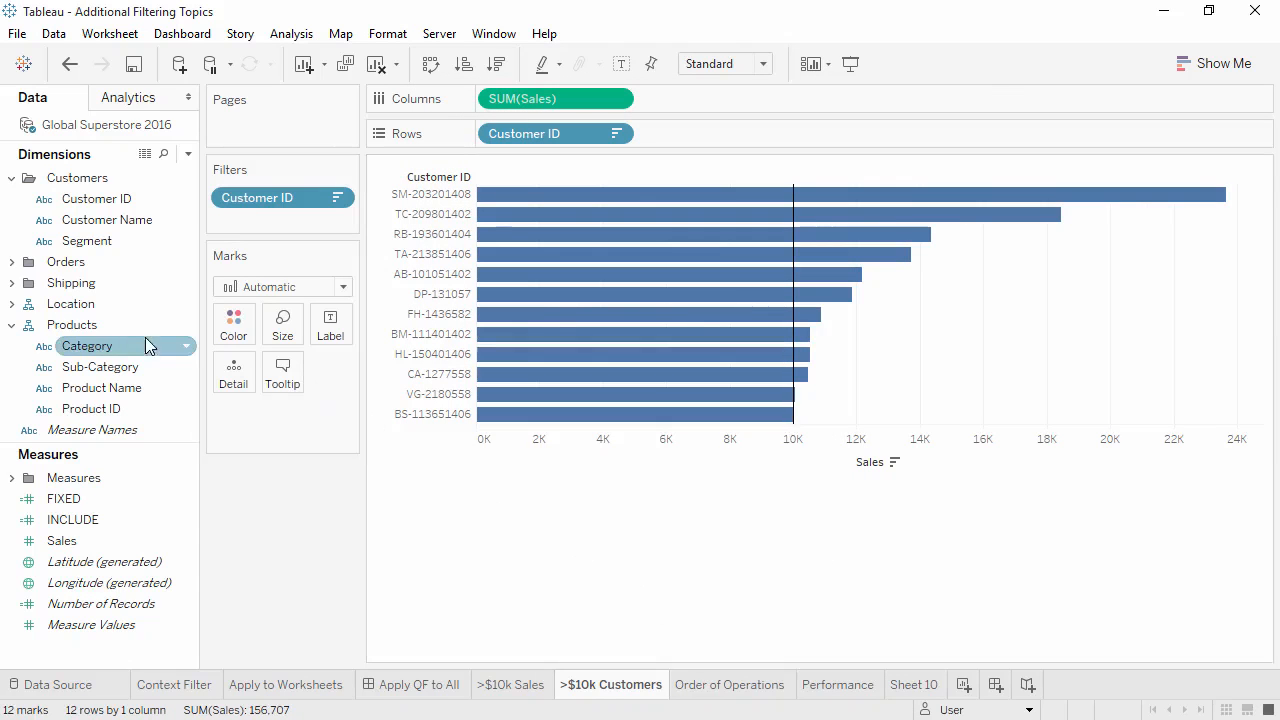
drag(110, 347, 241, 328)
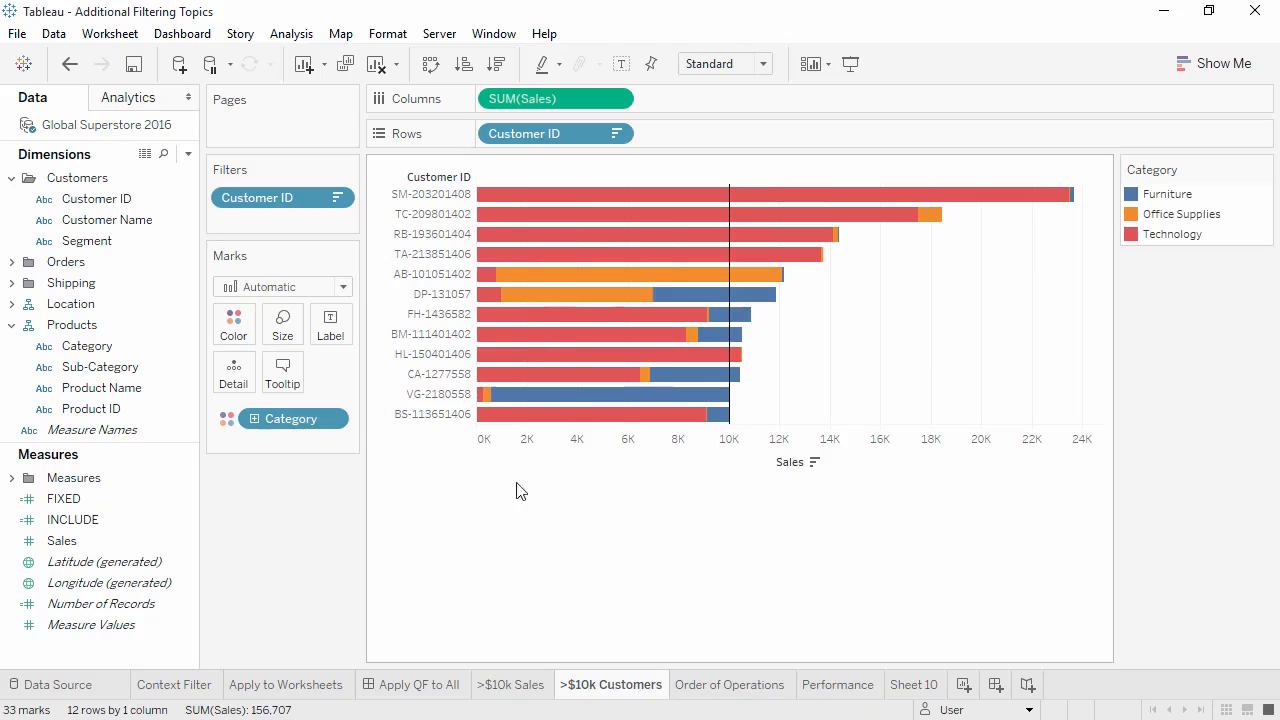
- Review the filters on the Order of Operations sheet, and on the Performance sheet switch the Product ID filter to Wildcard Match
click(752, 688)
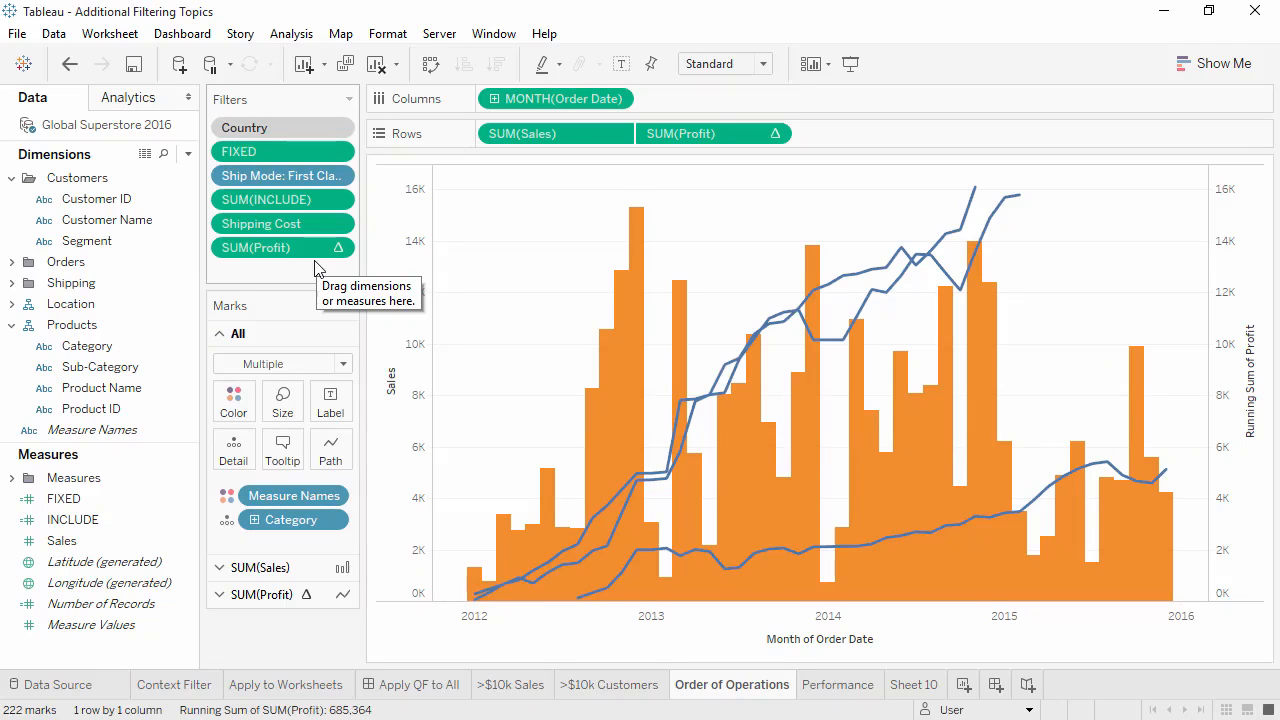
click(816, 686)
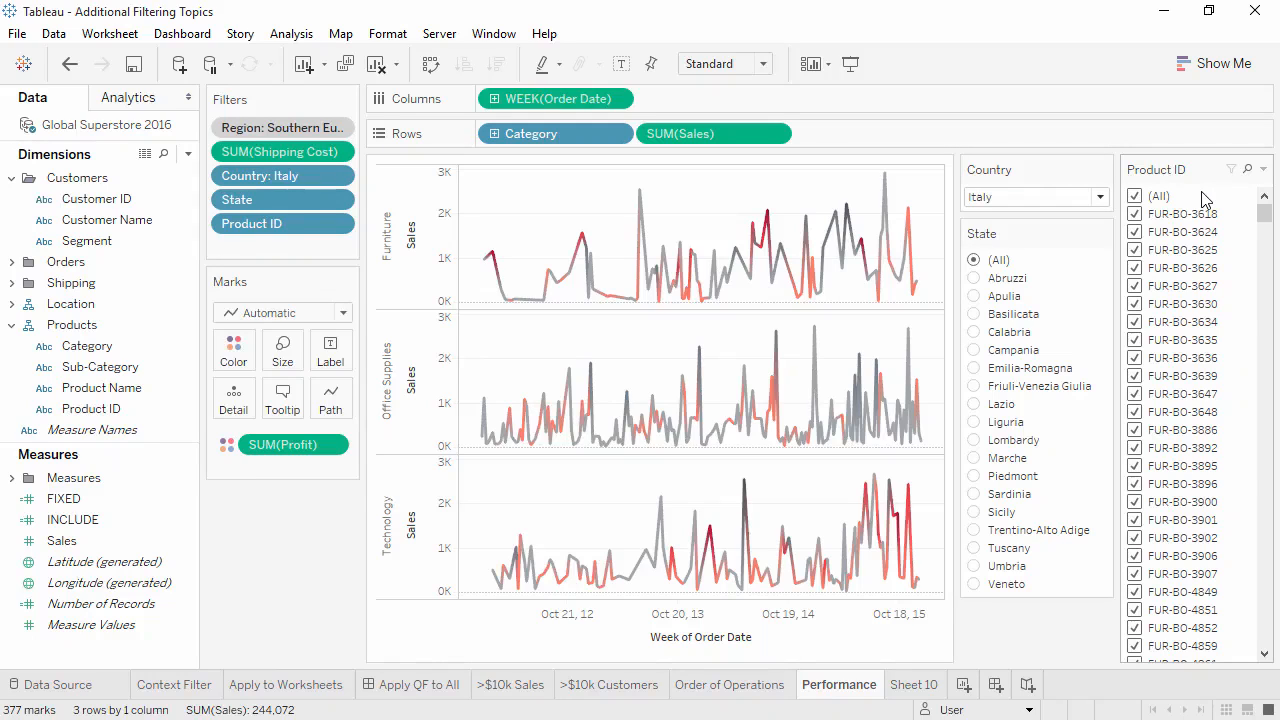
click(1263, 169)
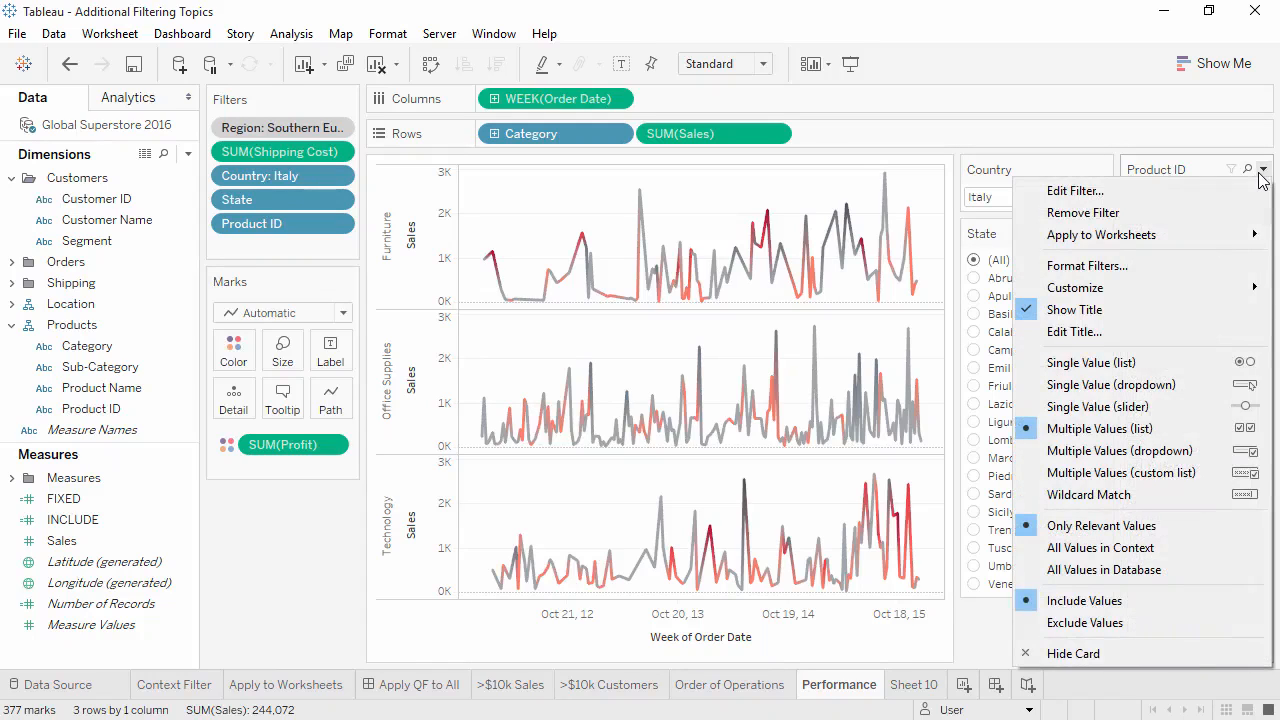
click(1208, 494)
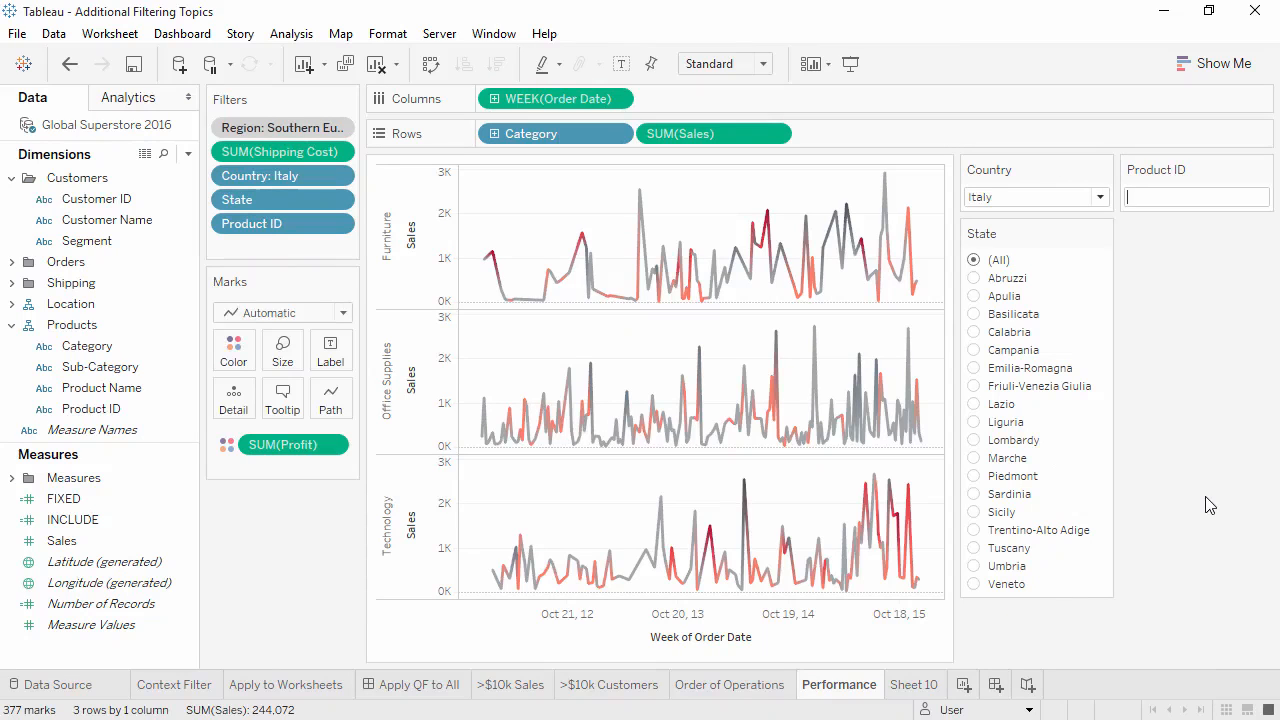